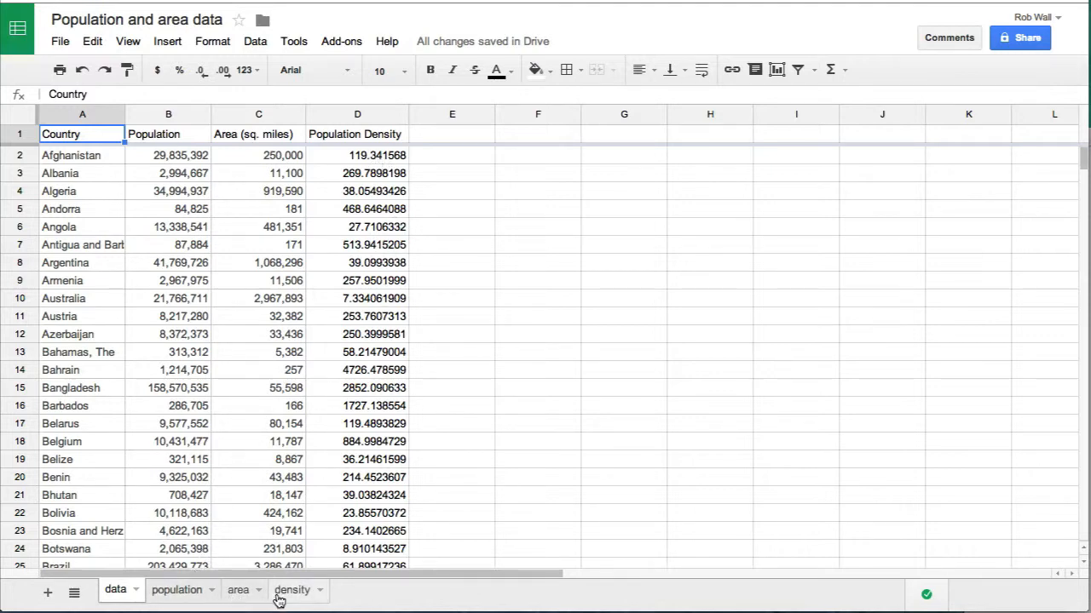
# Look through the population, area and density sheets to compare how each one sorts the countries.
pyautogui.click(179, 591)
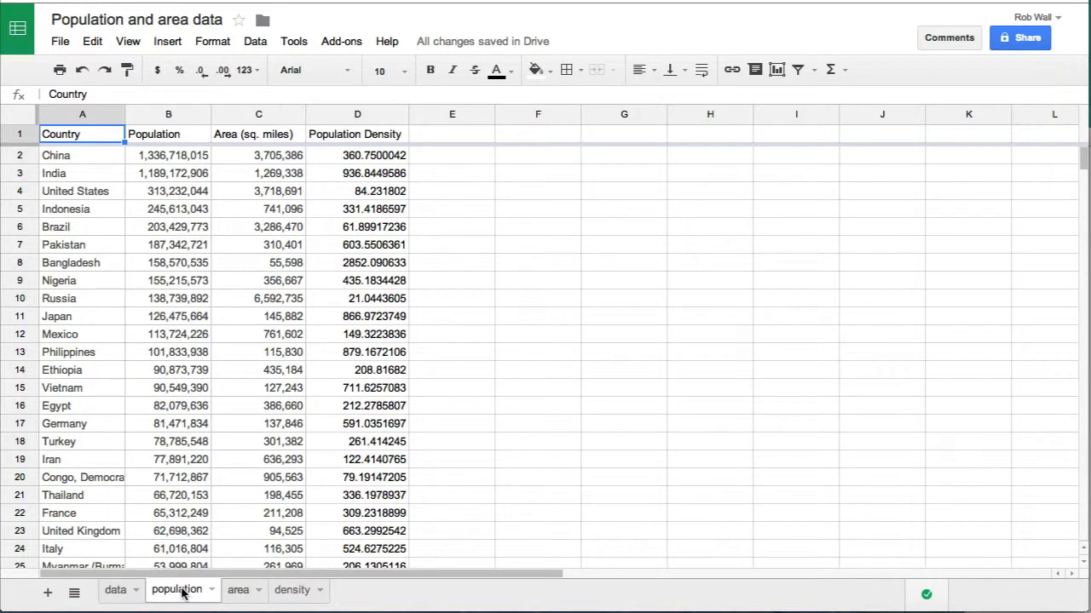
pyautogui.click(238, 593)
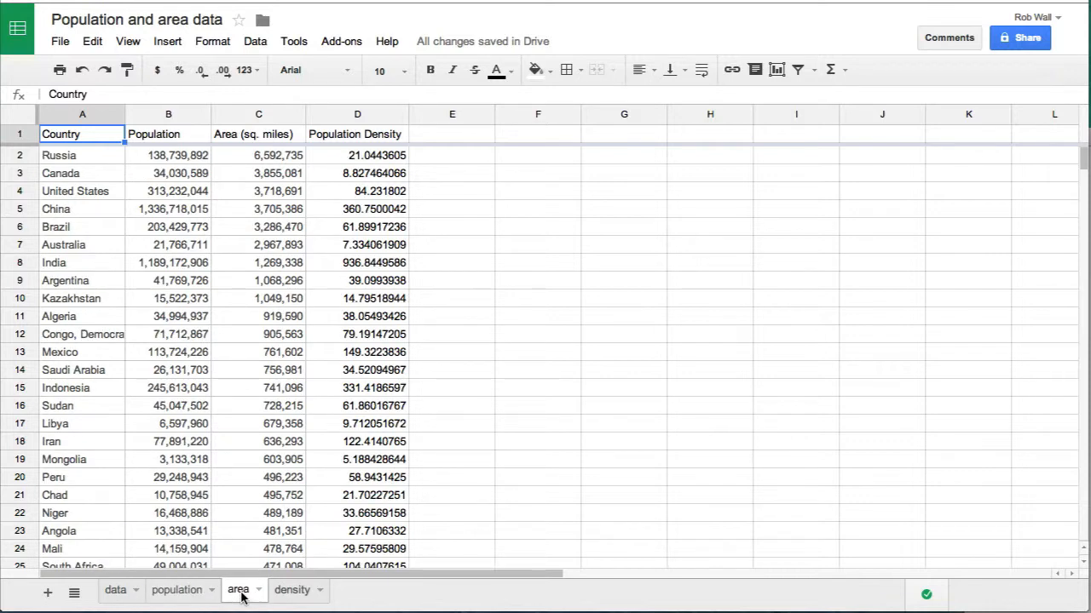
pyautogui.click(283, 593)
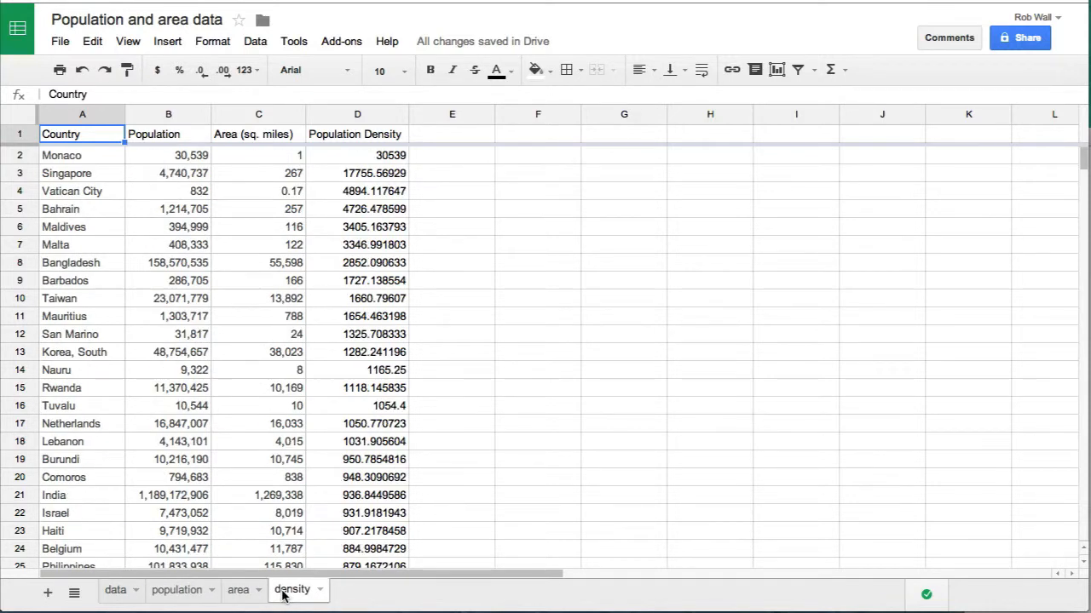
# On the population sheet, select the Country and Population headers with the ten most populous countries, range A1:B11.
pyautogui.click(198, 594)
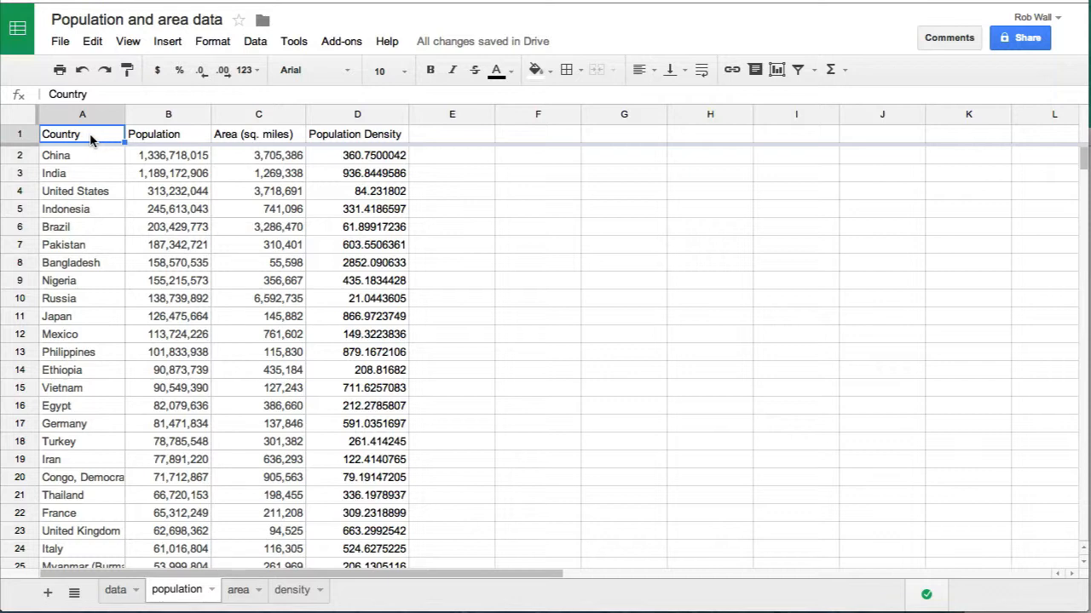
pyautogui.moveTo(90, 138); pyautogui.dragTo(157, 322)
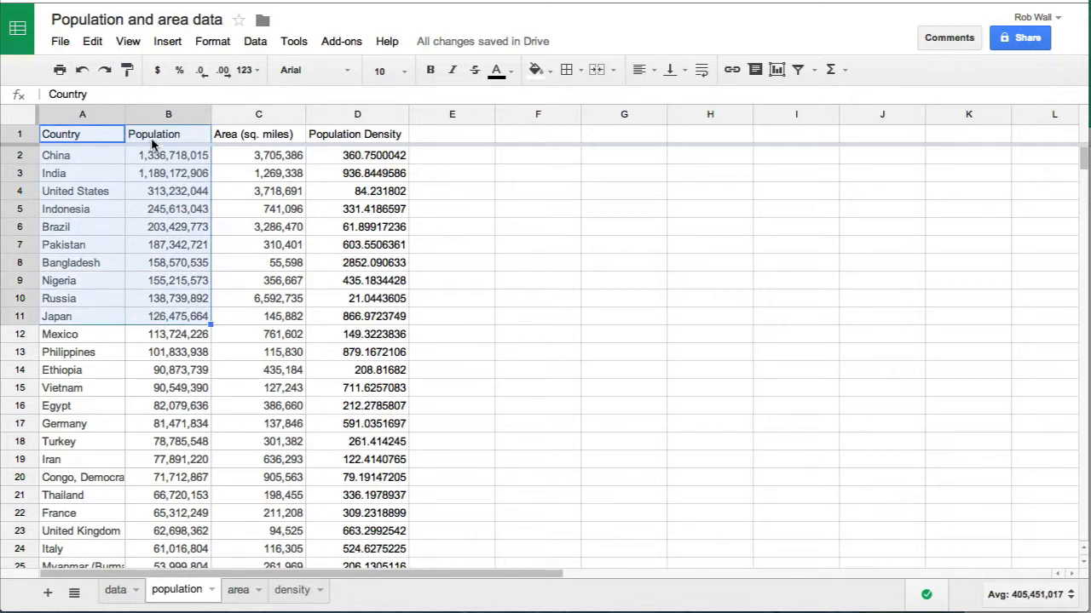
pyautogui.click(102, 139)
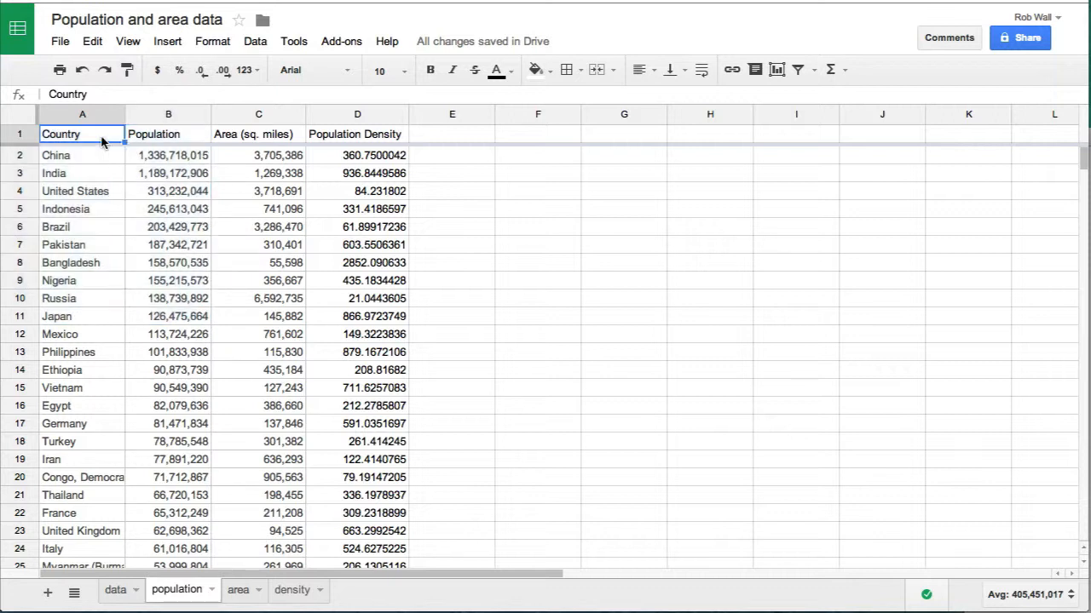
pyautogui.click(159, 191)
pyautogui.moveTo(97, 139); pyautogui.dragTo(176, 324)
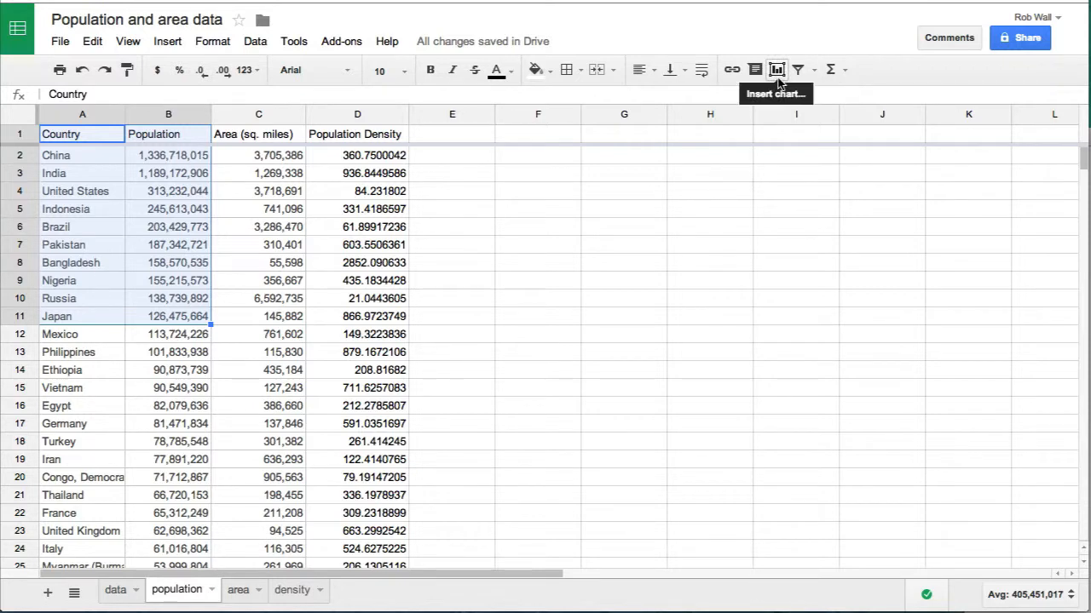
# Start a new chart from the selected range and choose the recommended column chart with one bar per country.
pyautogui.click(174, 47)
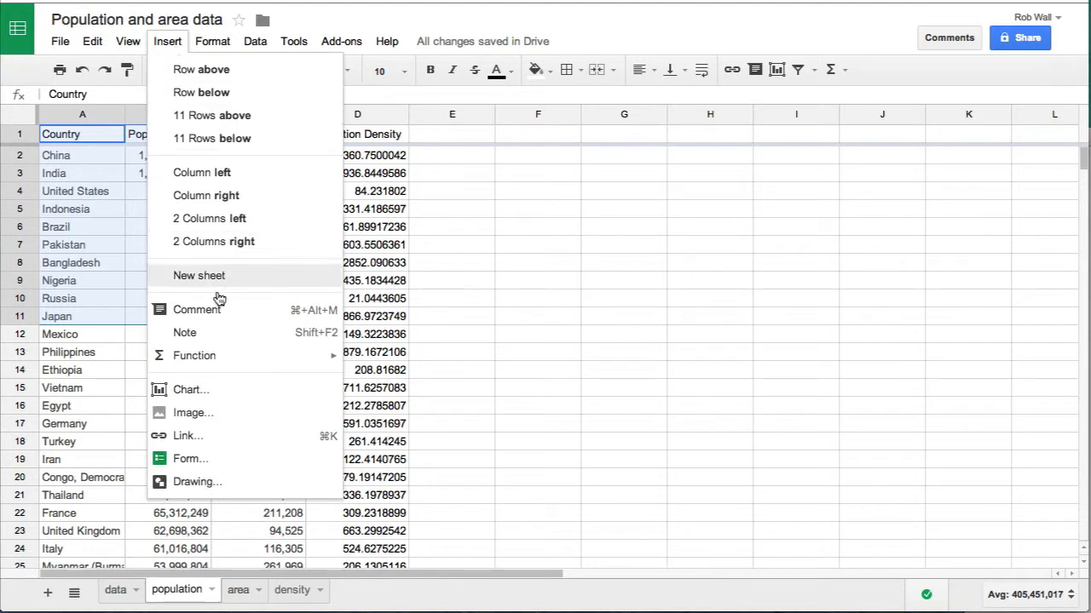
pyautogui.click(221, 390)
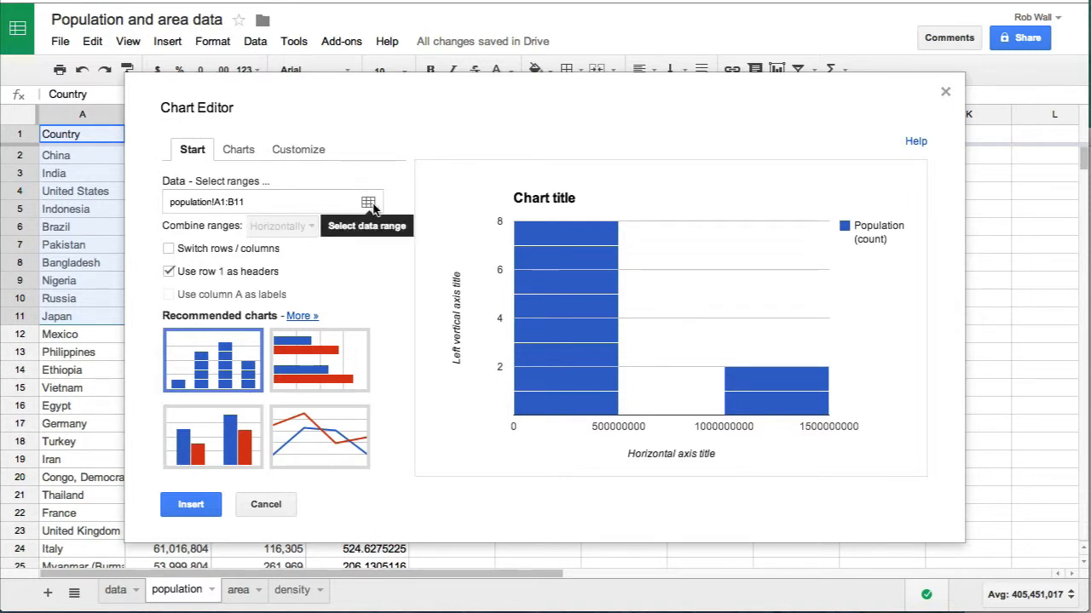
pyautogui.click(213, 447)
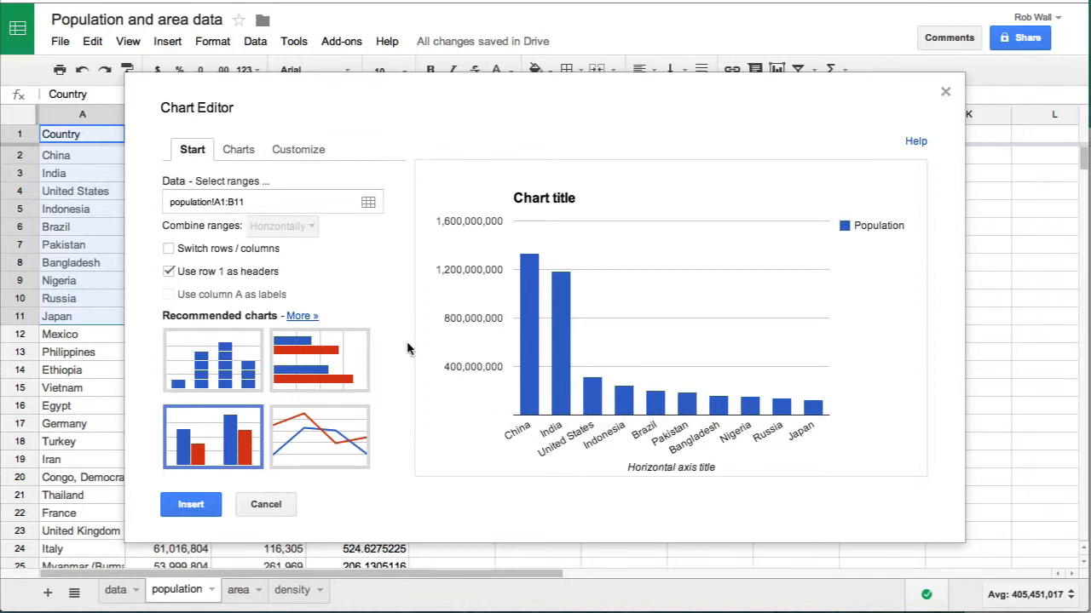
# Set the chart's title to "Largest countries by population".
pyautogui.click(300, 151)
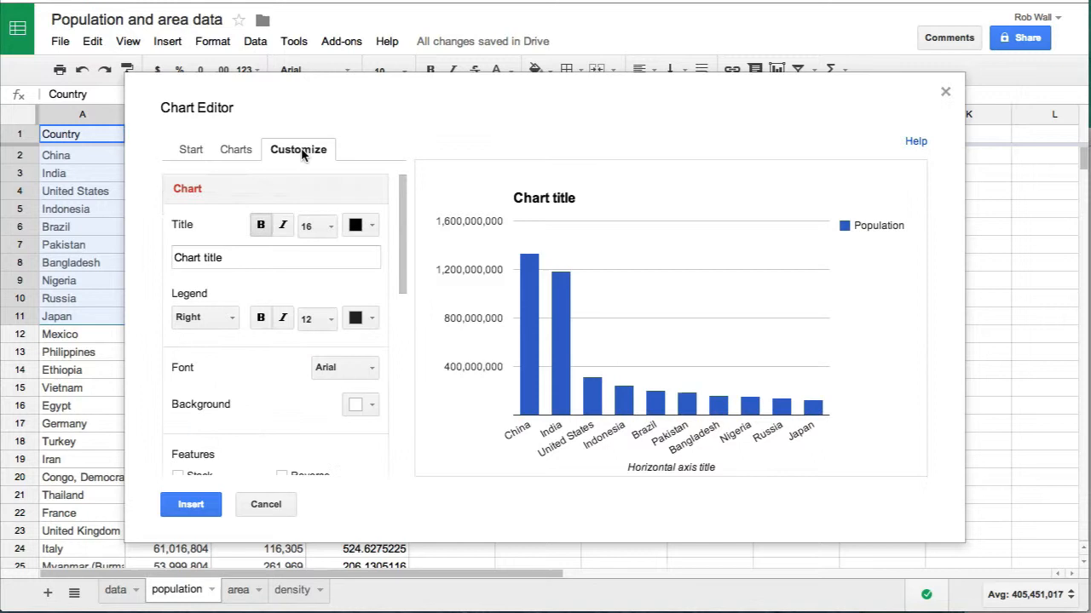
pyautogui.click(228, 257)
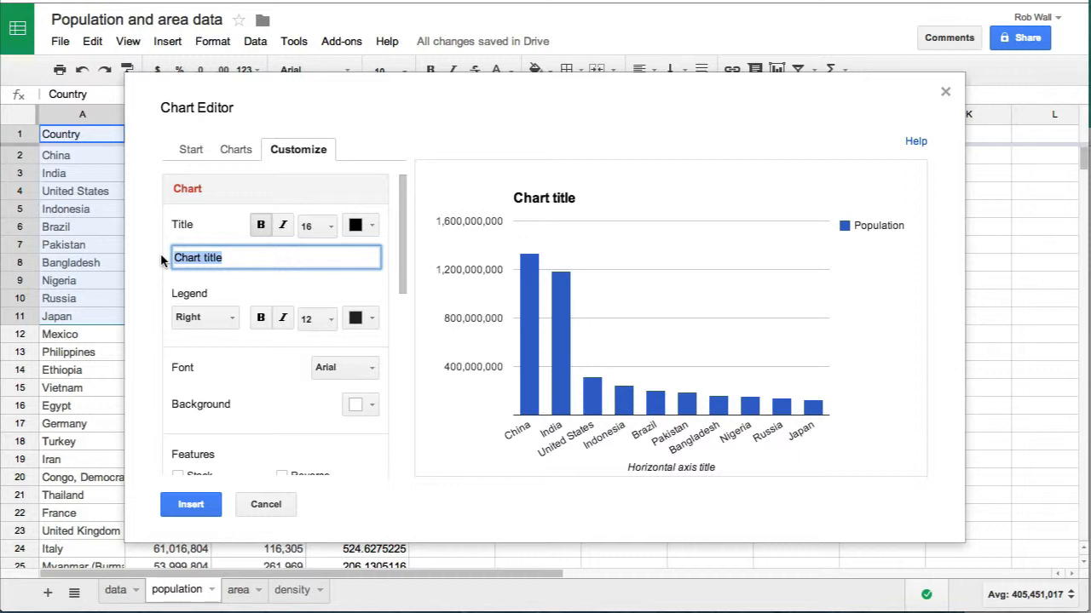
pyautogui.write('Lar')
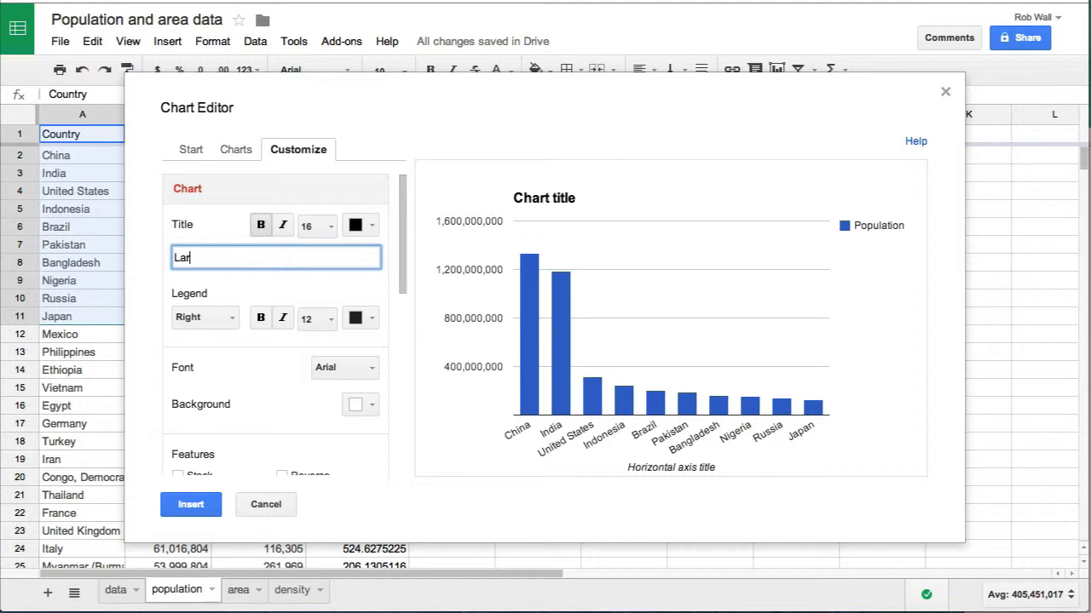
pyautogui.write('gest countries by population')
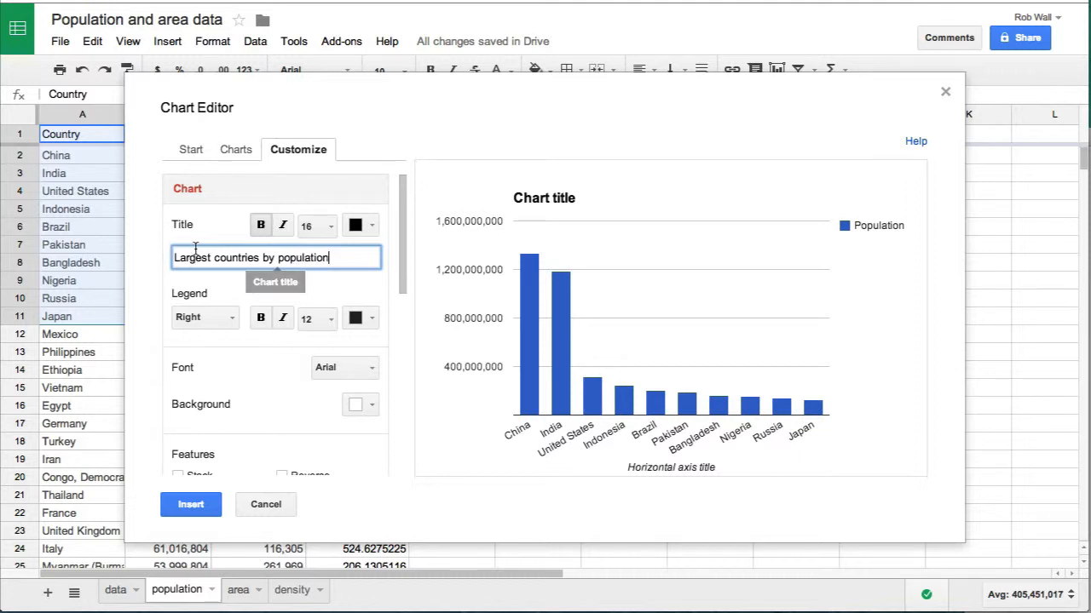
pyautogui.press('Tab')
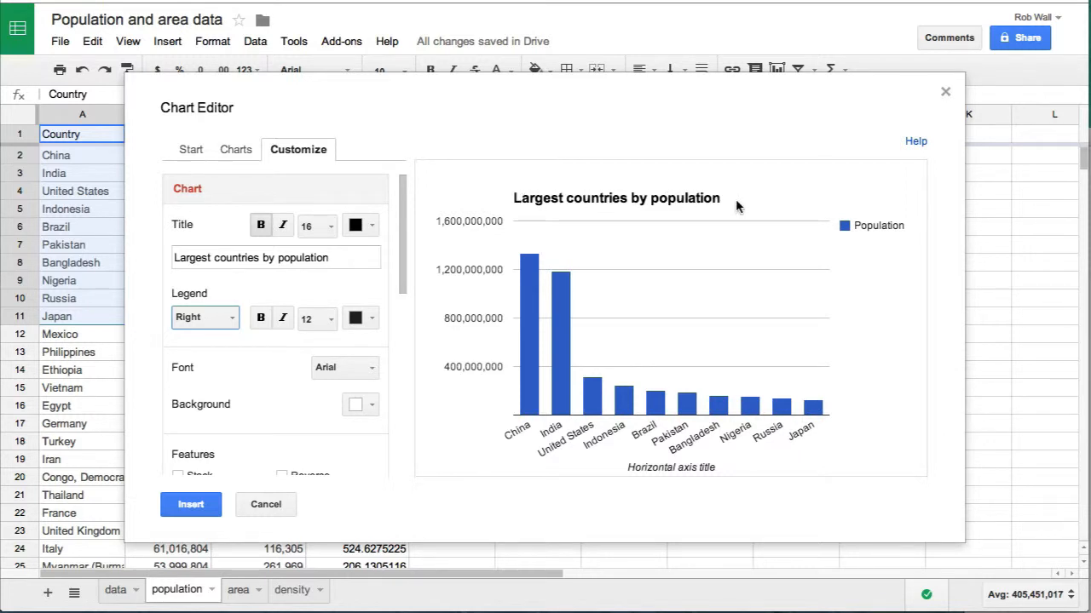
# Format the chart title as bold italic at size 18 and set the legend to None.
pyautogui.click(262, 226)
pyautogui.click(263, 226)
pyautogui.click(282, 225)
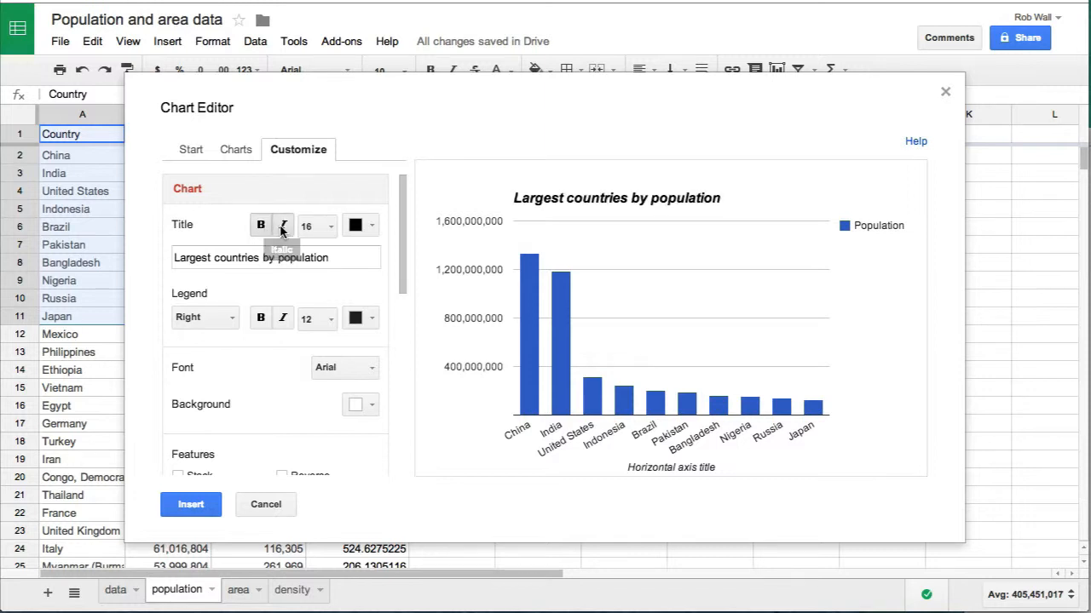
pyautogui.click(331, 235)
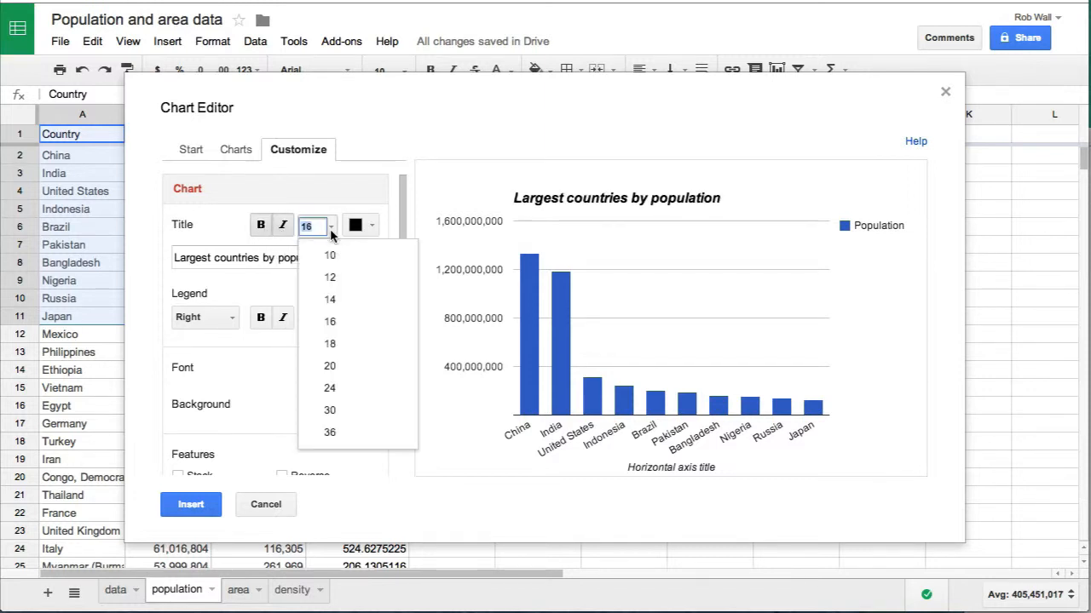
pyautogui.click(330, 343)
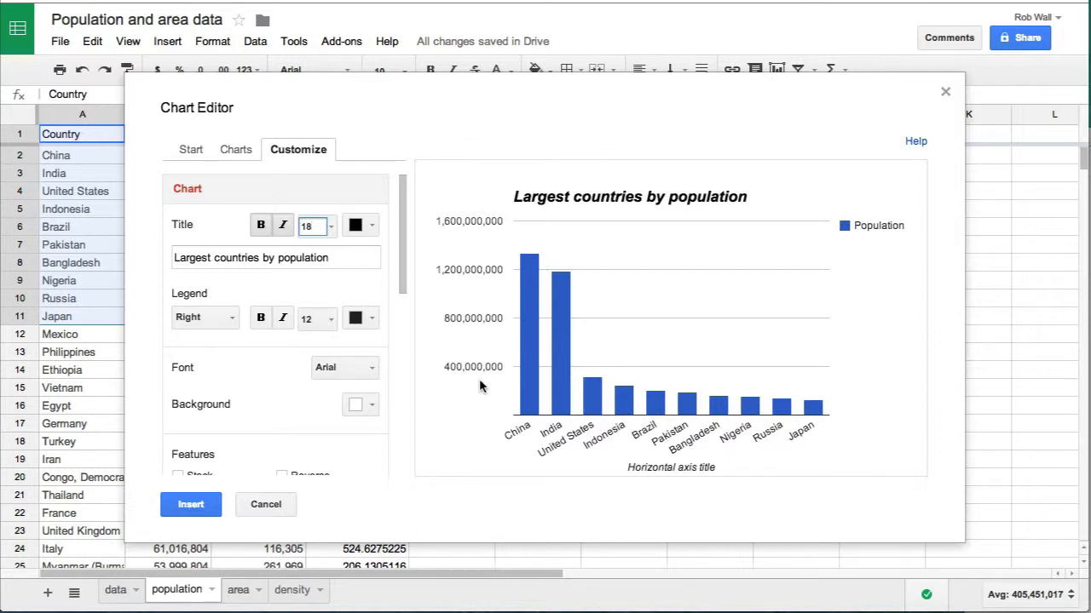
pyautogui.click(225, 320)
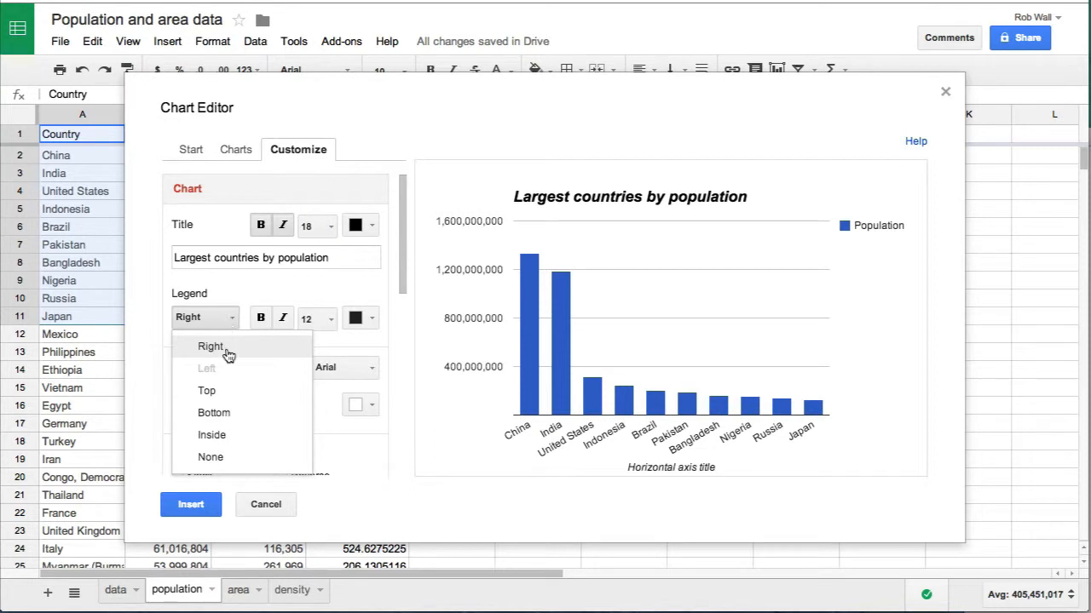
pyautogui.click(212, 457)
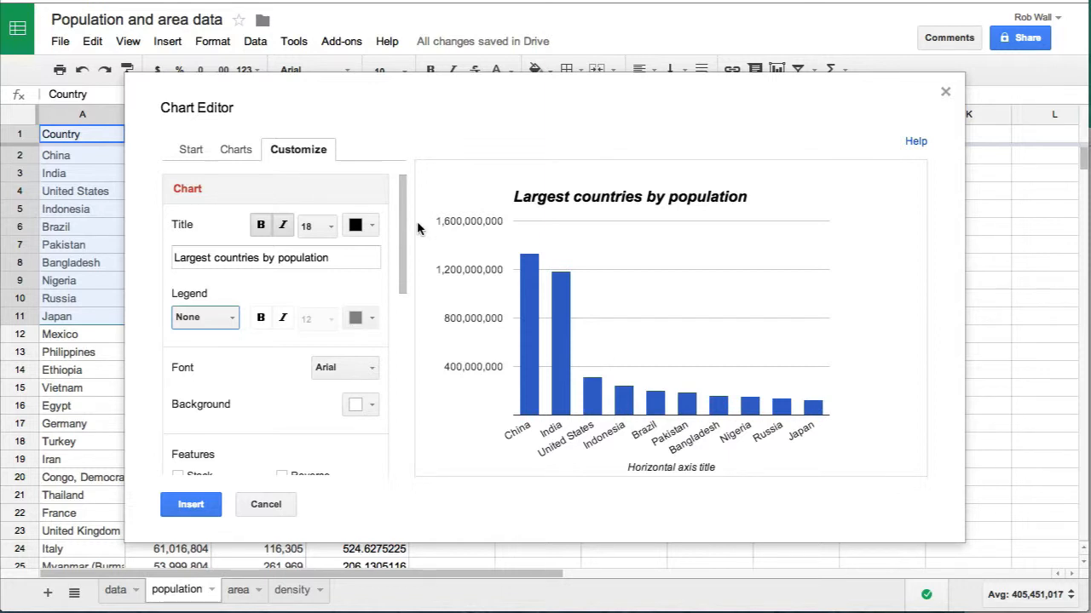
# Set the left vertical axis title to "Size of population".
pyautogui.moveTo(402, 232); pyautogui.dragTo(401, 360)
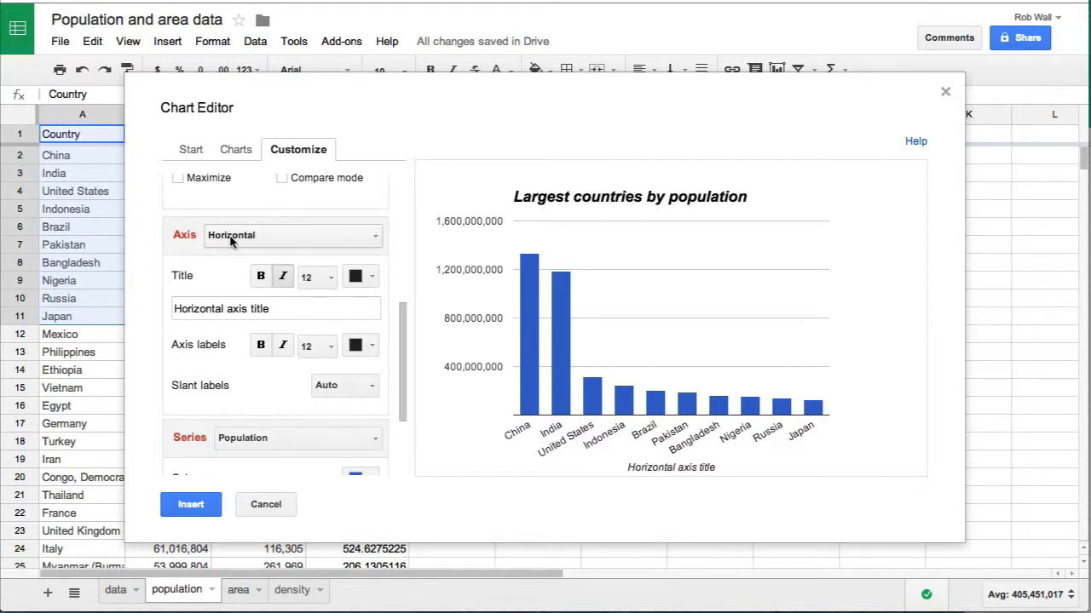
pyautogui.click(372, 235)
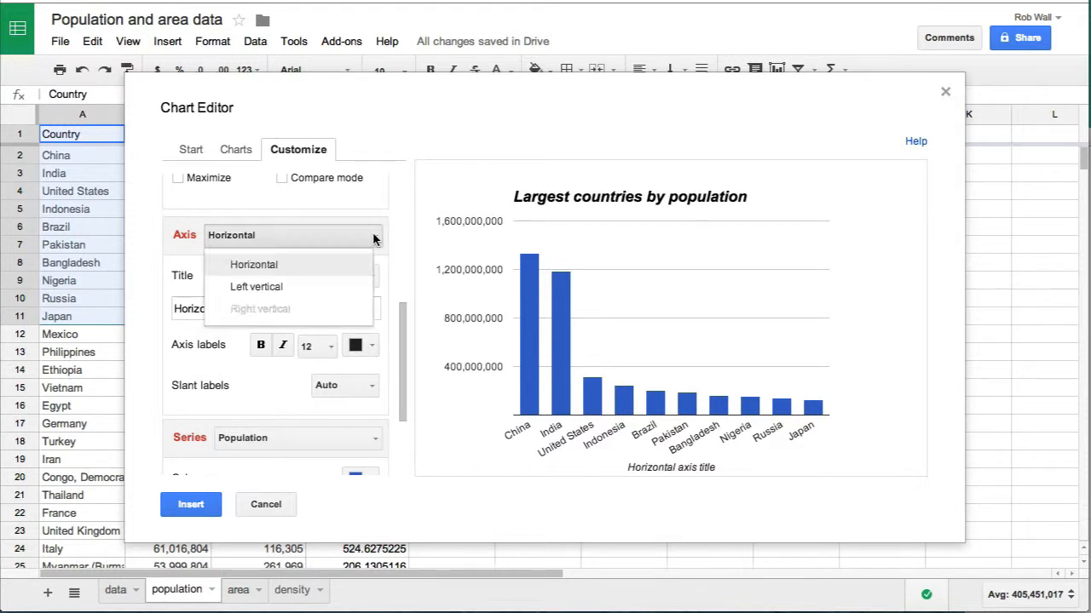
pyautogui.click(341, 288)
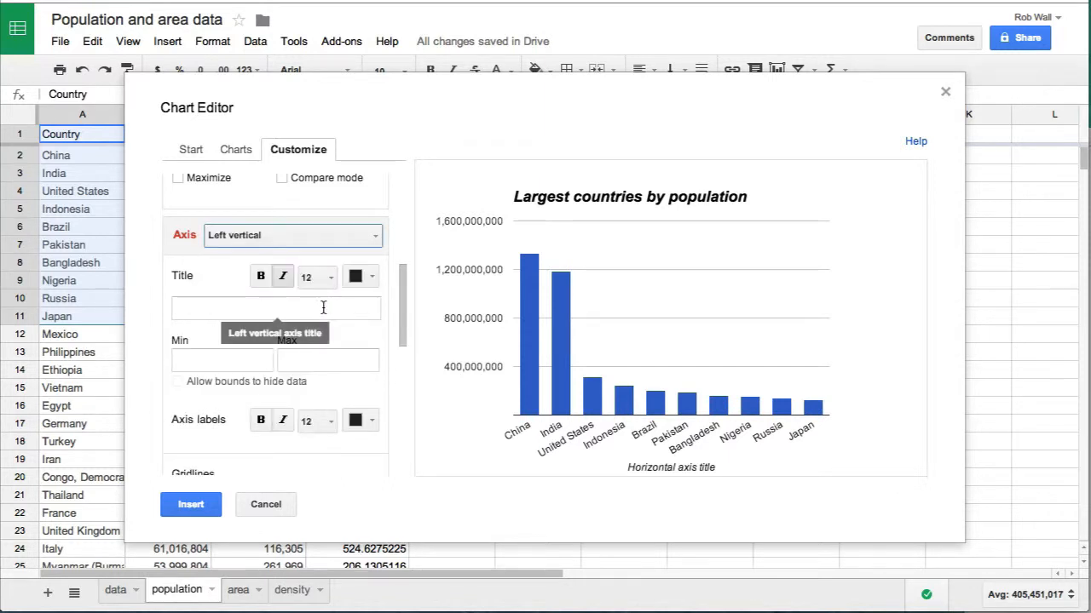
pyautogui.click(323, 308)
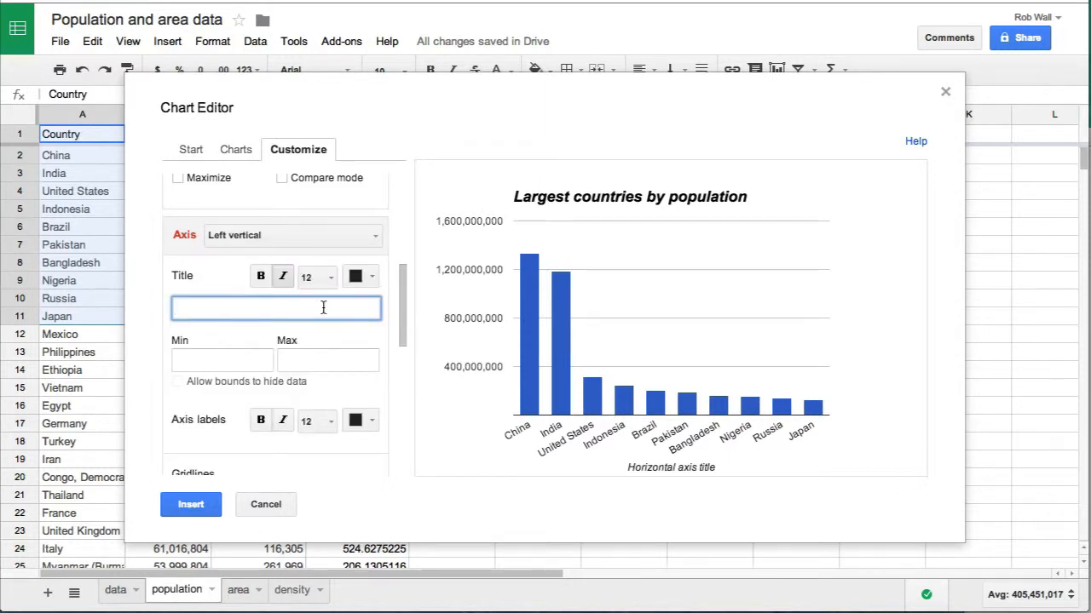
pyautogui.write('Size of population')
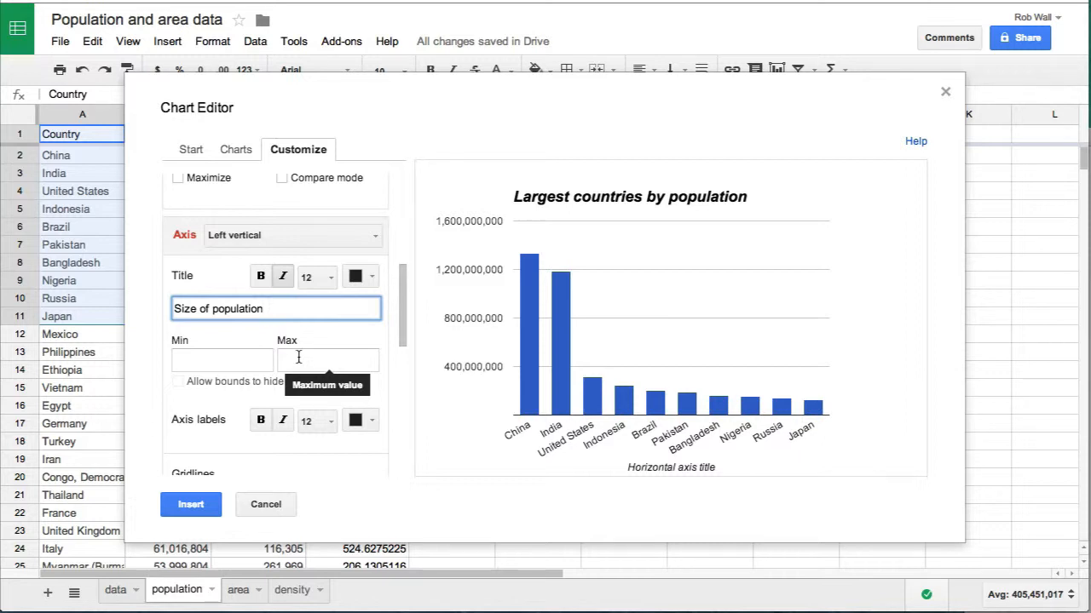
pyautogui.click(223, 360)
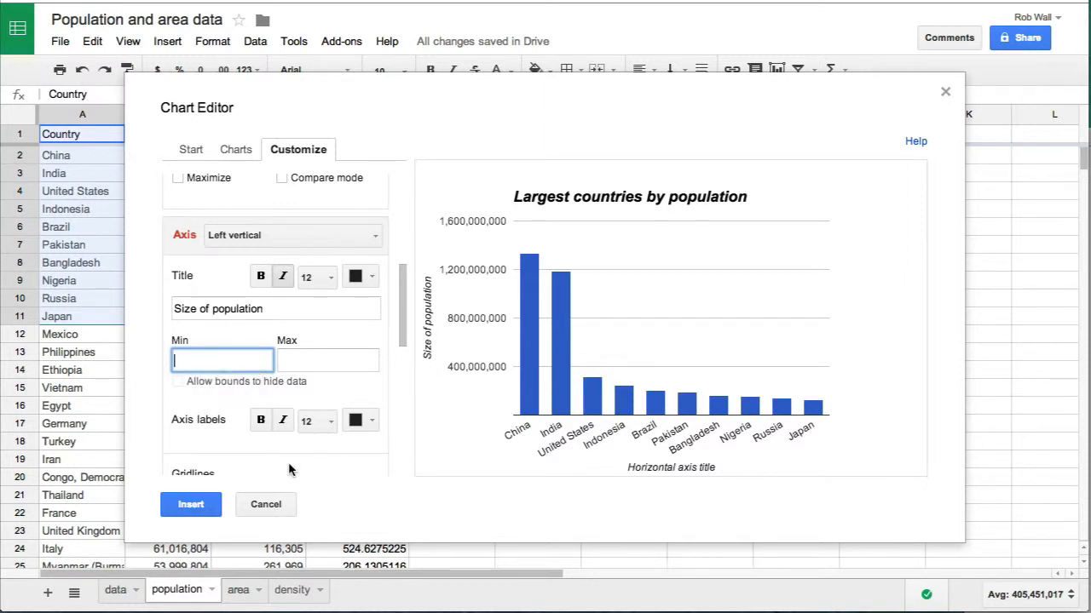
# Insert the chart into the population sheet and move it into the empty cells beside the Population Density column.
pyautogui.click(202, 506)
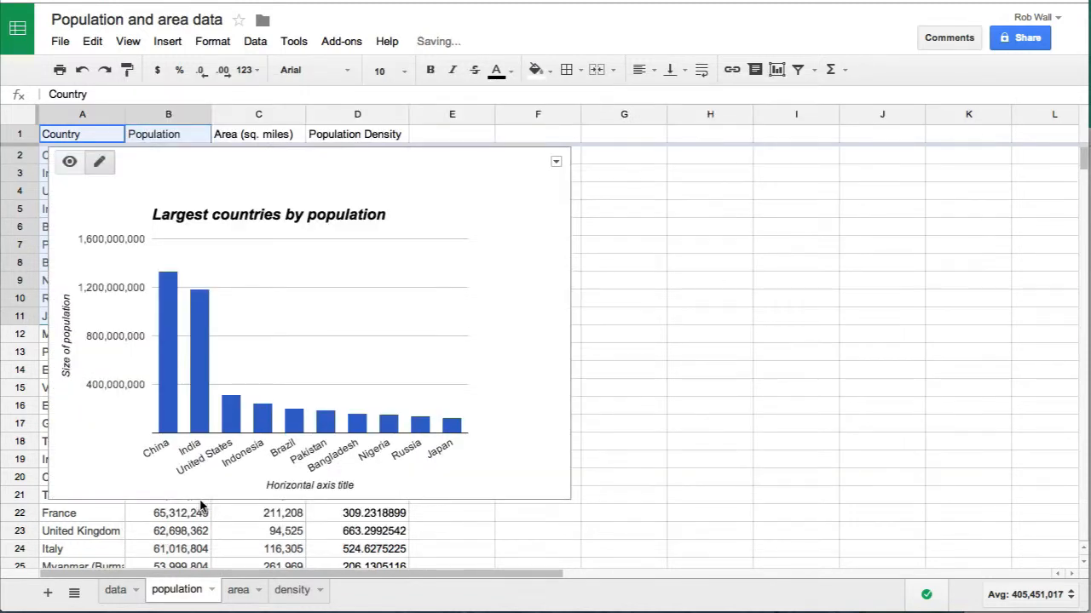
pyautogui.moveTo(301, 168); pyautogui.dragTo(711, 183)
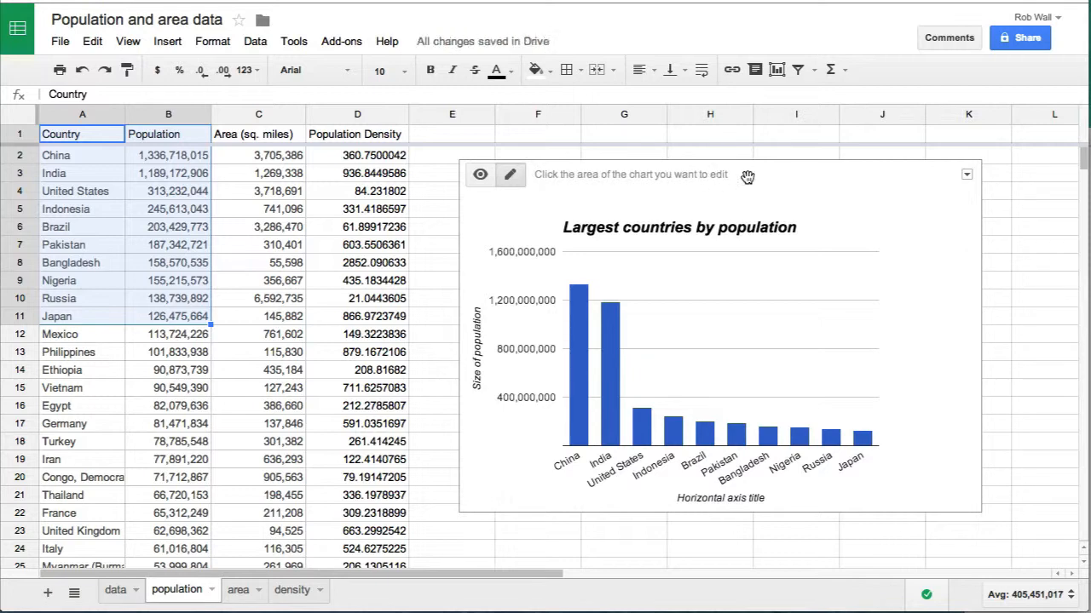
pyautogui.moveTo(747, 176)
pyautogui.mouseDown()
pyautogui.moveTo(685, 174)
pyautogui.moveTo(755, 184)
pyautogui.mouseUp()
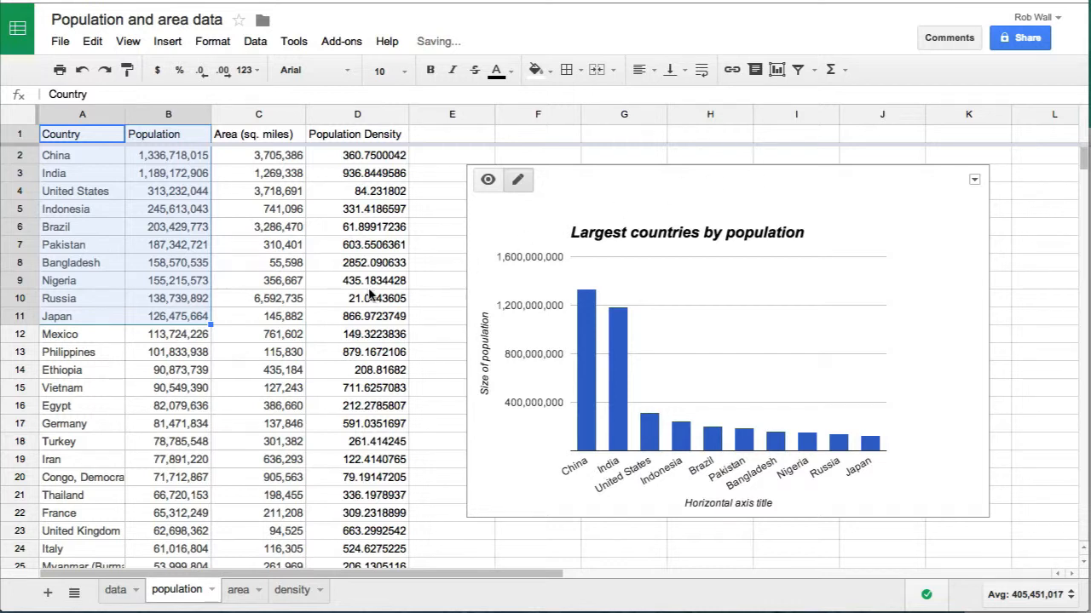
pyautogui.click(423, 283)
pyautogui.click(507, 267)
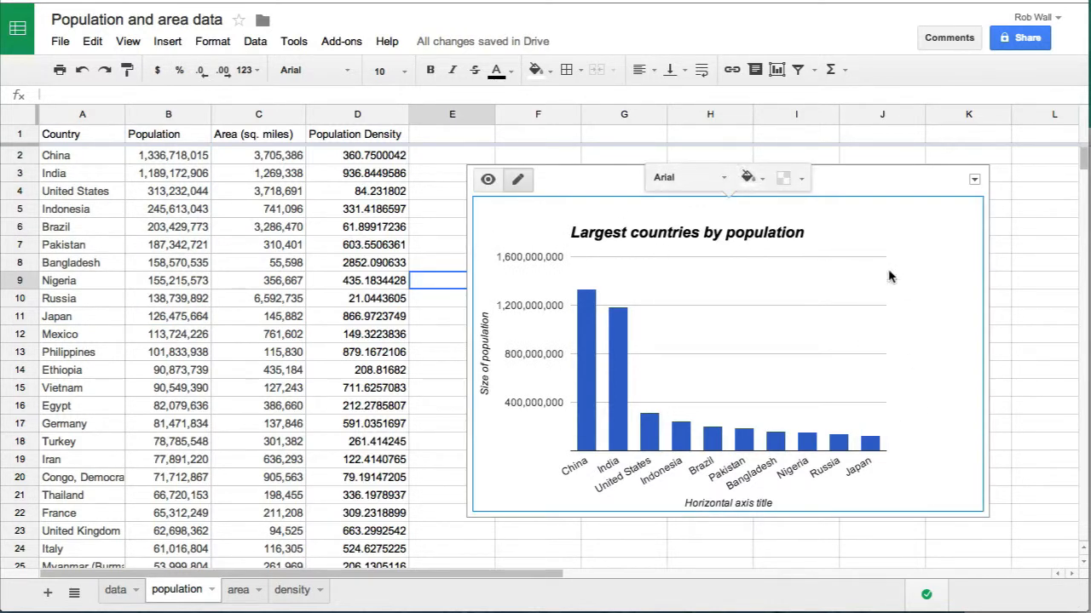
pyautogui.moveTo(869, 176)
pyautogui.mouseDown()
pyautogui.moveTo(848, 181)
pyautogui.moveTo(873, 181)
pyautogui.mouseUp()
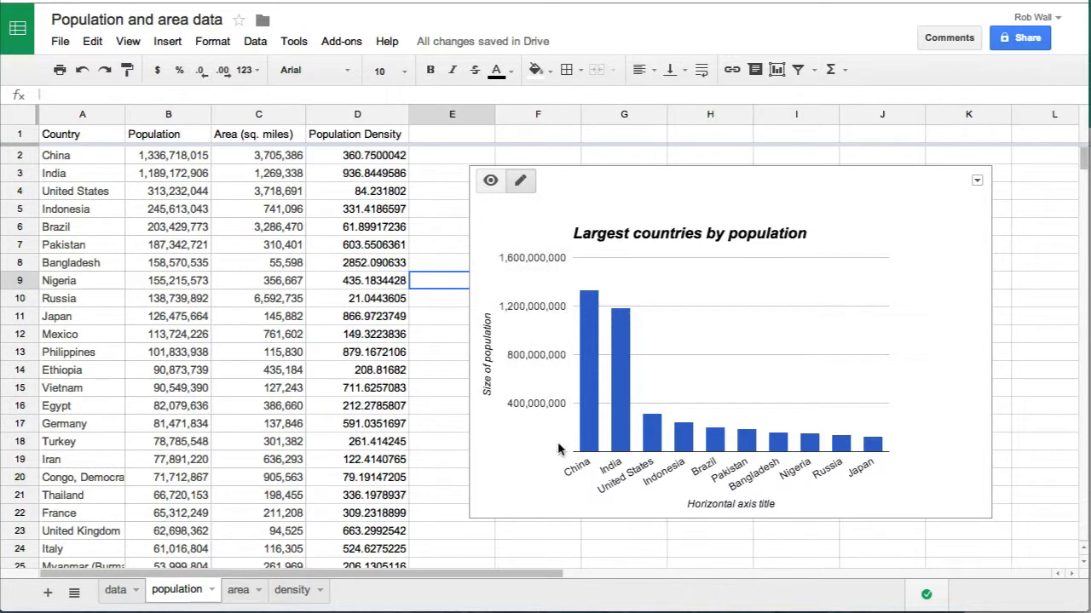
# Change the horizontal axis title directly on the chart to "Country" and deselect the chart.
pyautogui.click(721, 509)
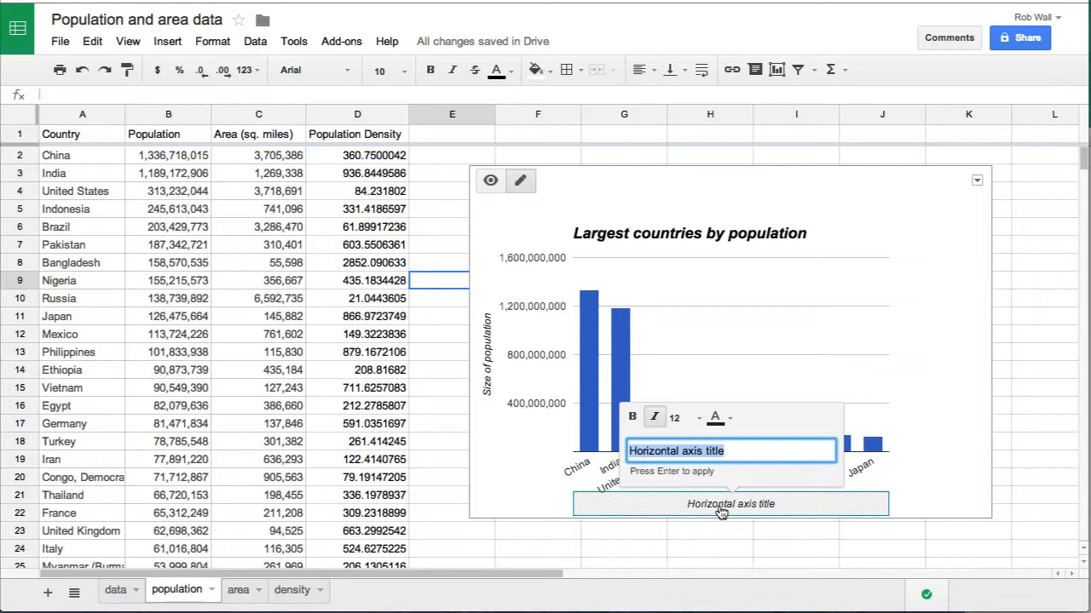
pyautogui.write('Country')
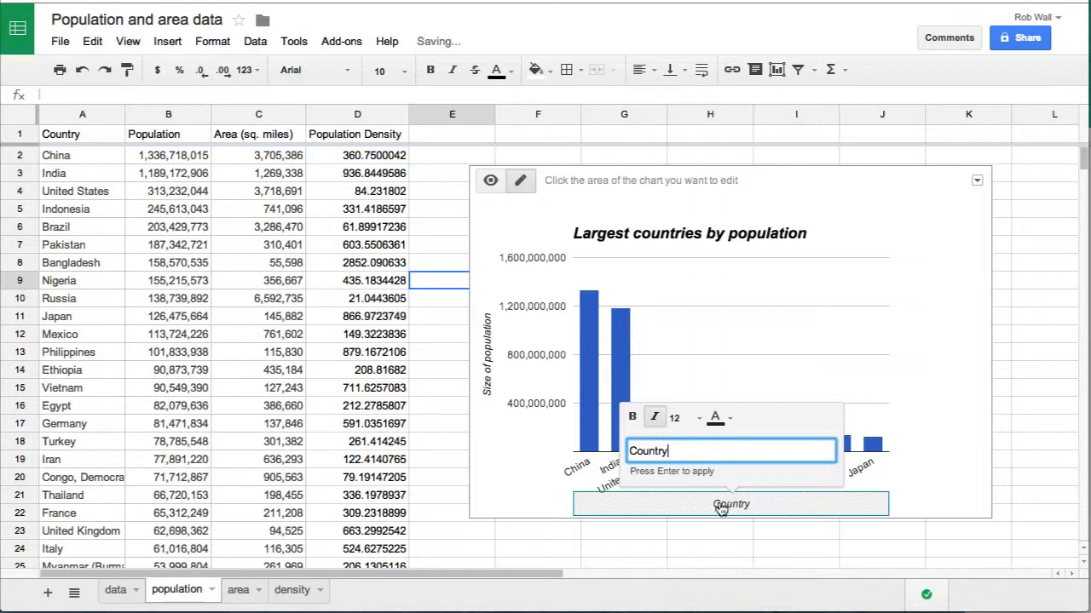
pyautogui.click(937, 475)
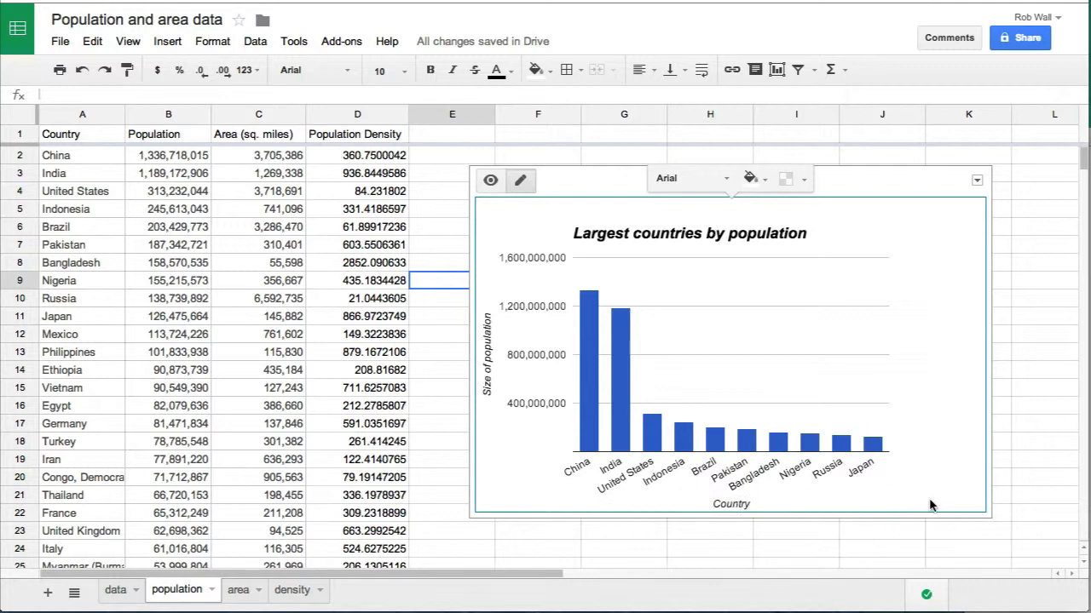
pyautogui.click(775, 543)
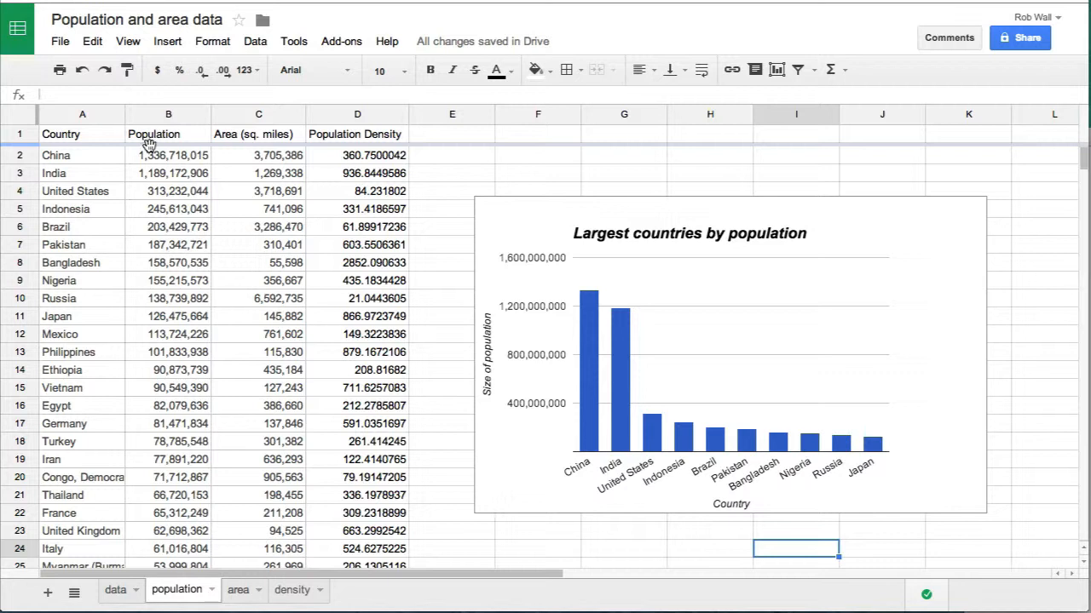
# Start a new chart on the area sheet from the country names in A1:A11.
pyautogui.click(238, 590)
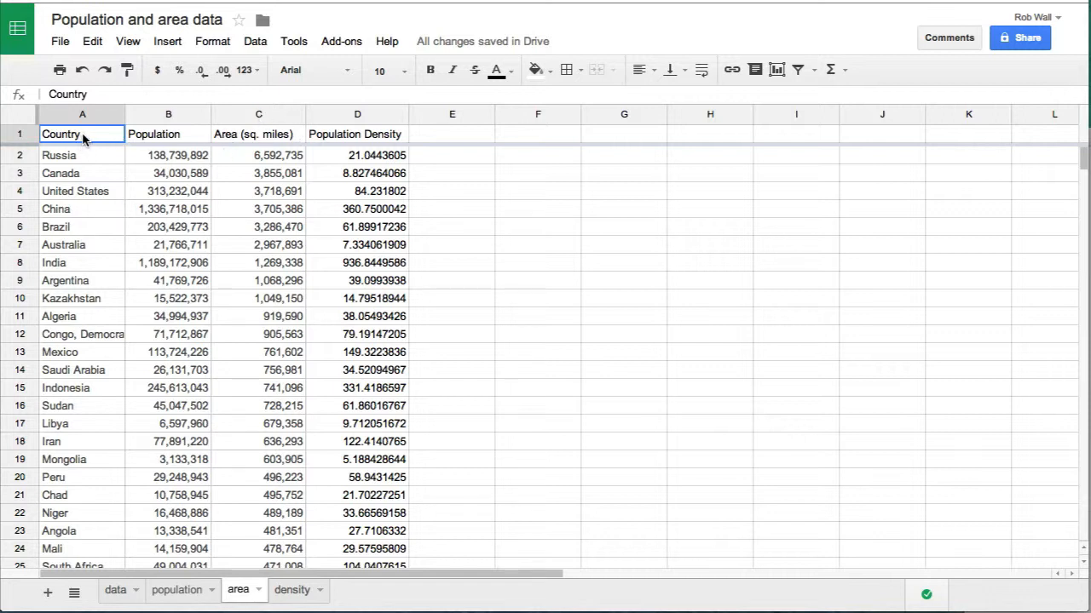
pyautogui.moveTo(84, 138); pyautogui.dragTo(78, 318)
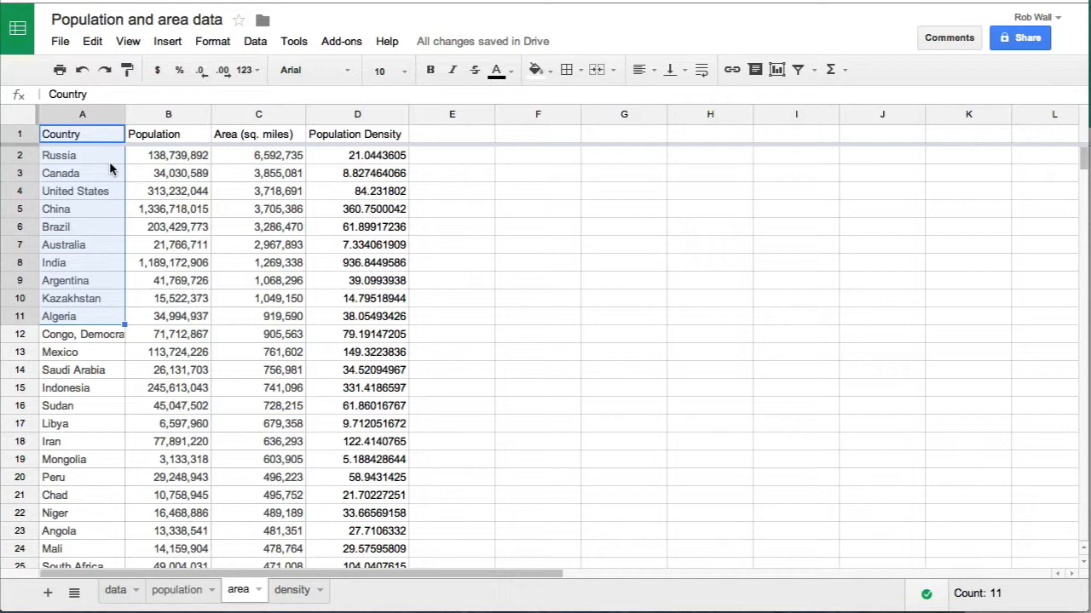
pyautogui.click(168, 41)
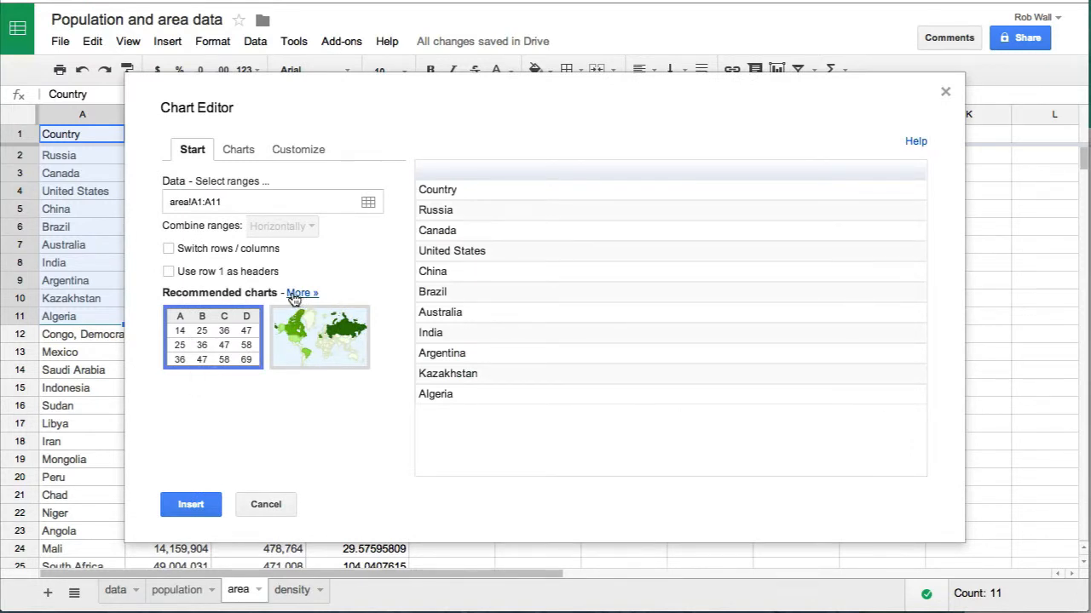
# Add the Area (sq. miles) cells C1:C11 on the area sheet as the chart's second data range.
pyautogui.click(245, 184)
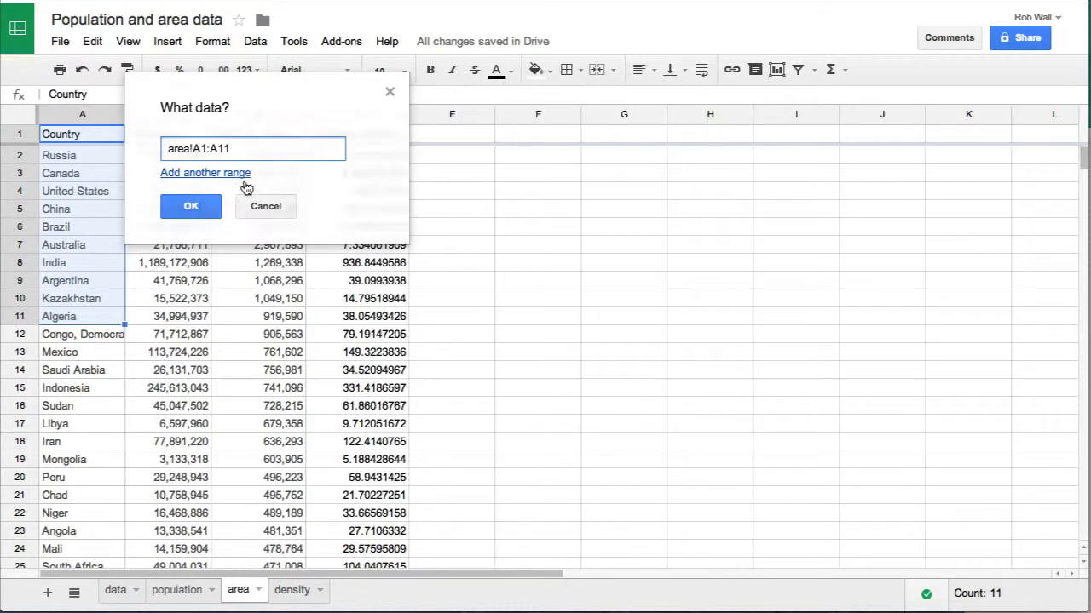
pyautogui.moveTo(340, 154); pyautogui.dragTo(646, 196)
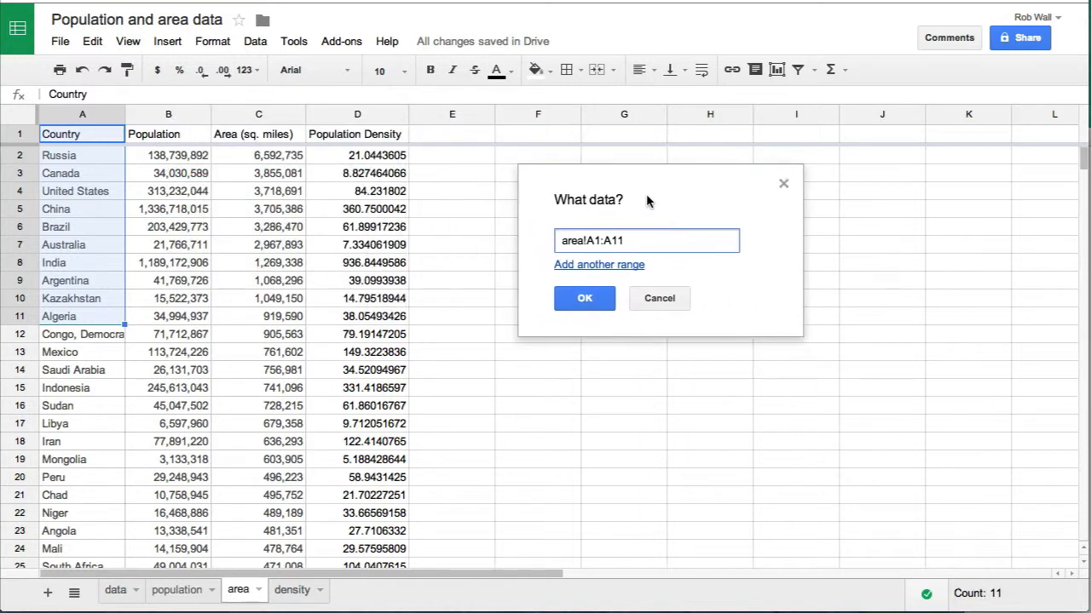
pyautogui.click(618, 264)
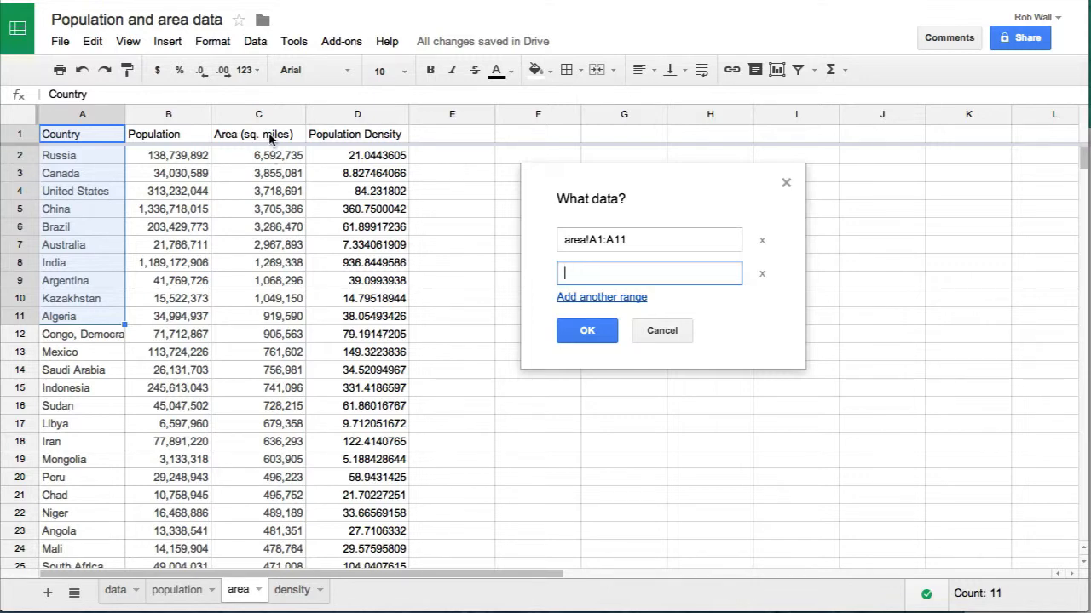
pyautogui.moveTo(269, 139); pyautogui.dragTo(271, 320)
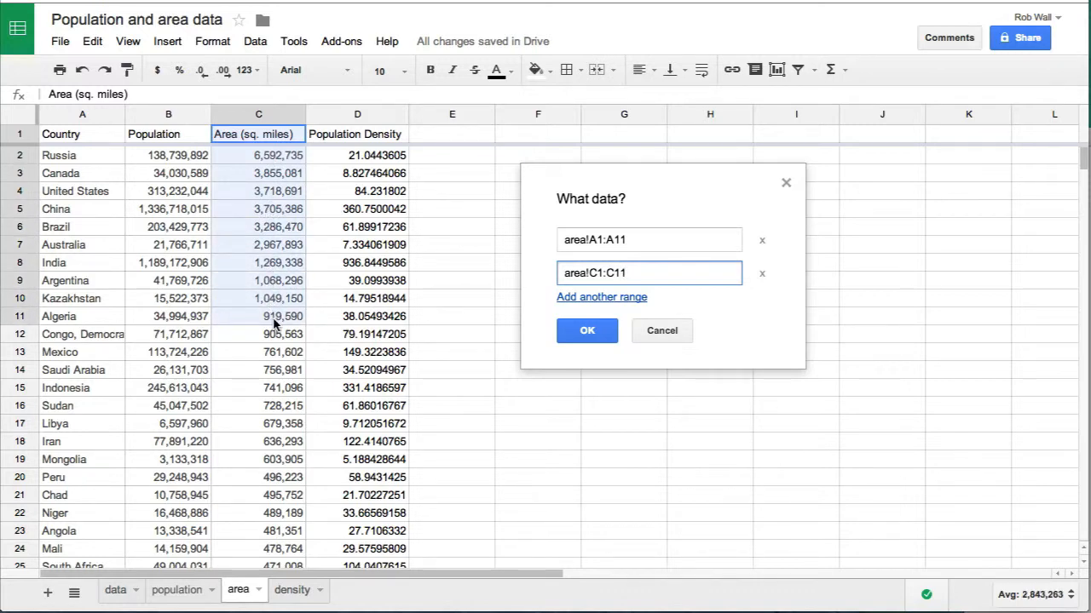
pyautogui.moveTo(274, 323); pyautogui.dragTo(274, 323)
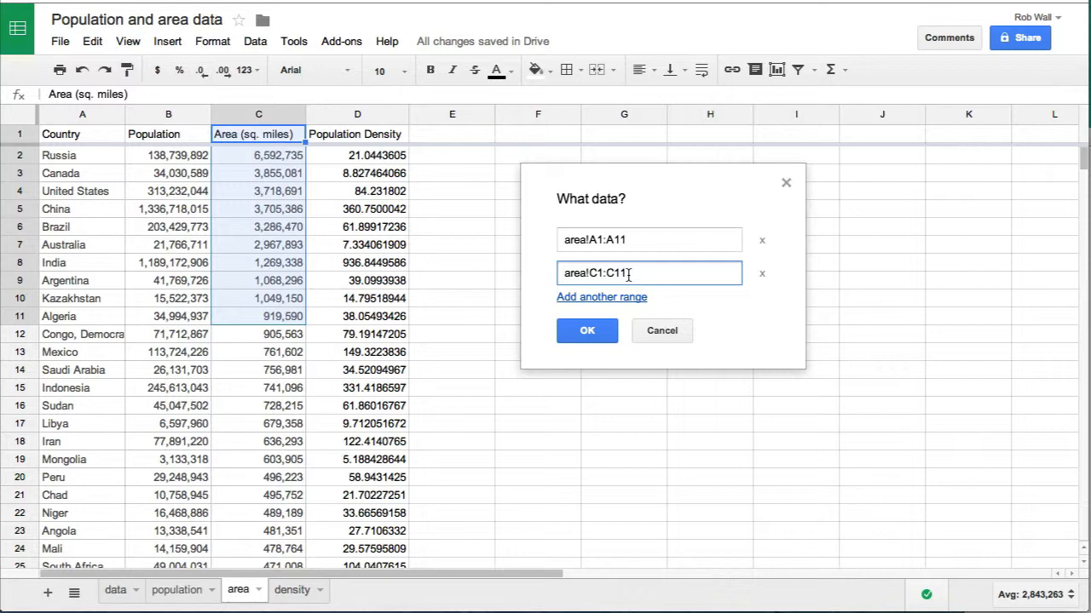
pyautogui.click(588, 331)
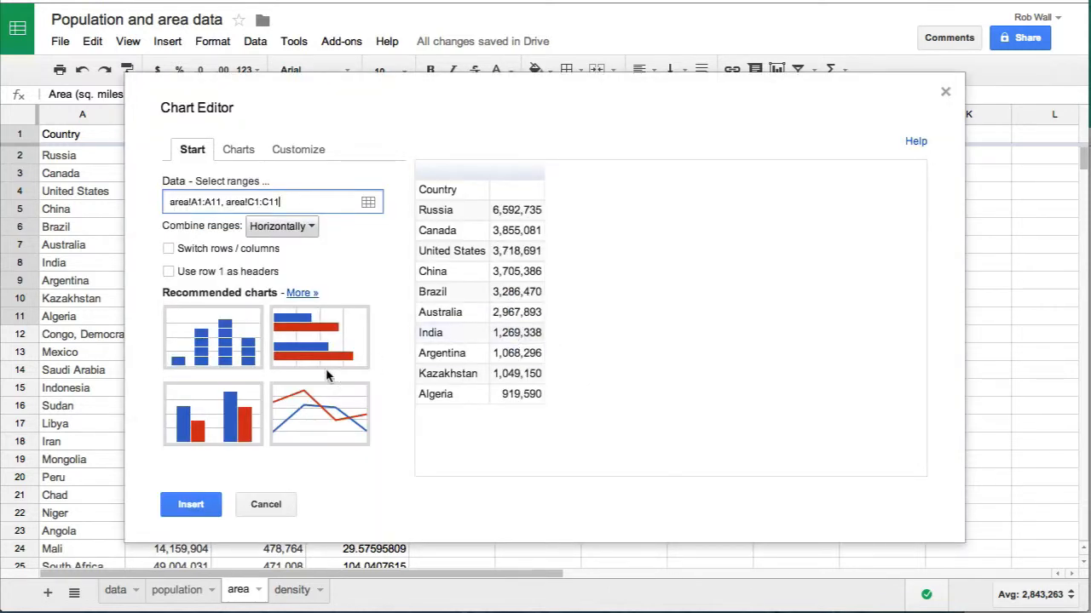
# Insert the data as a column chart with row 1 as headers and move it into the empty cells beside the Population Density column.
pyautogui.click(217, 426)
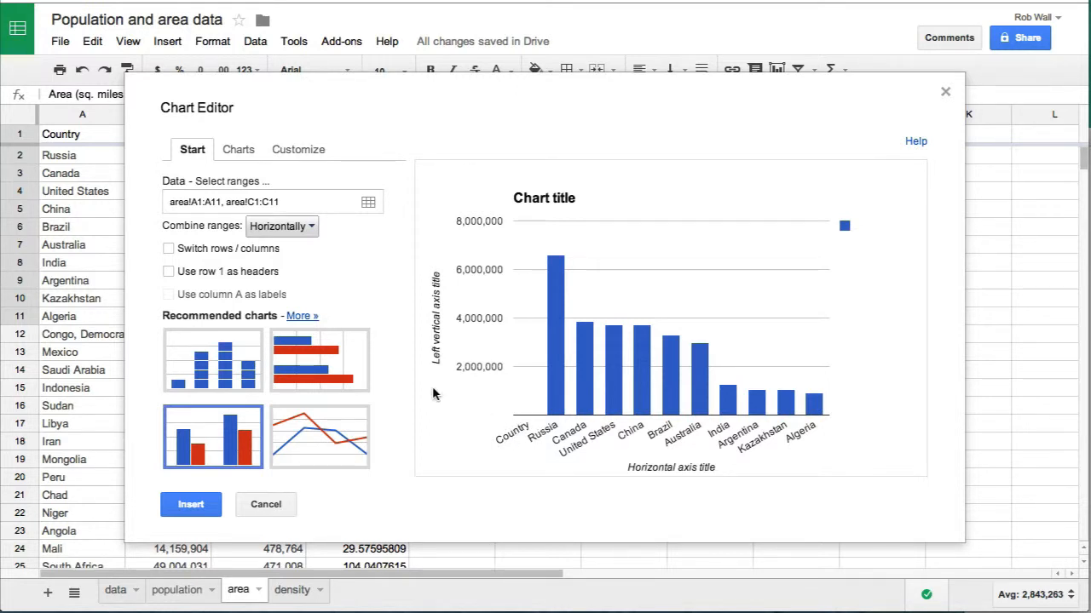
pyautogui.click(170, 272)
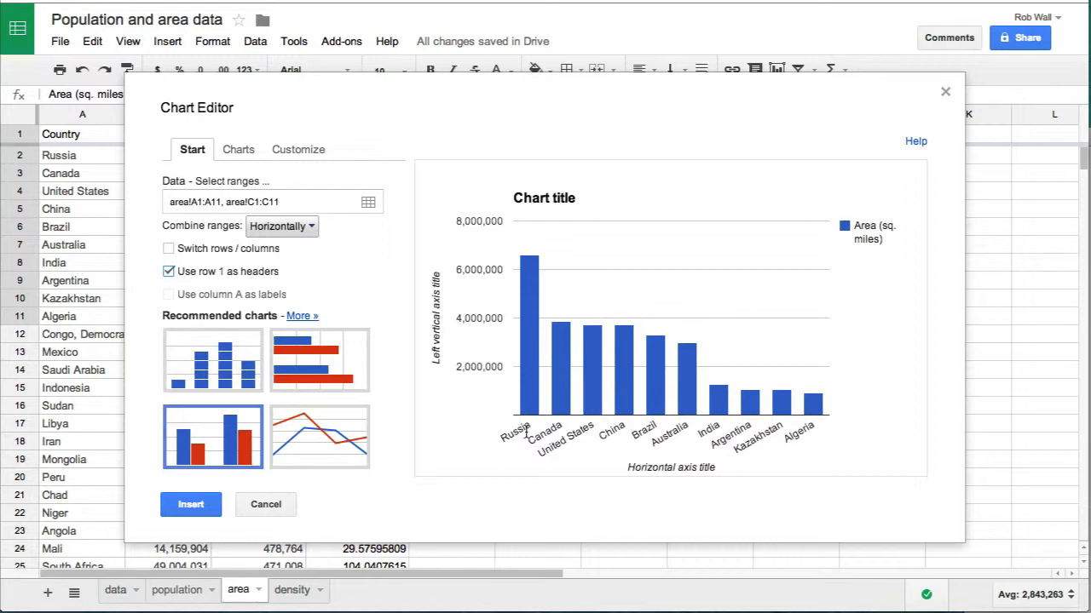
pyautogui.click(184, 503)
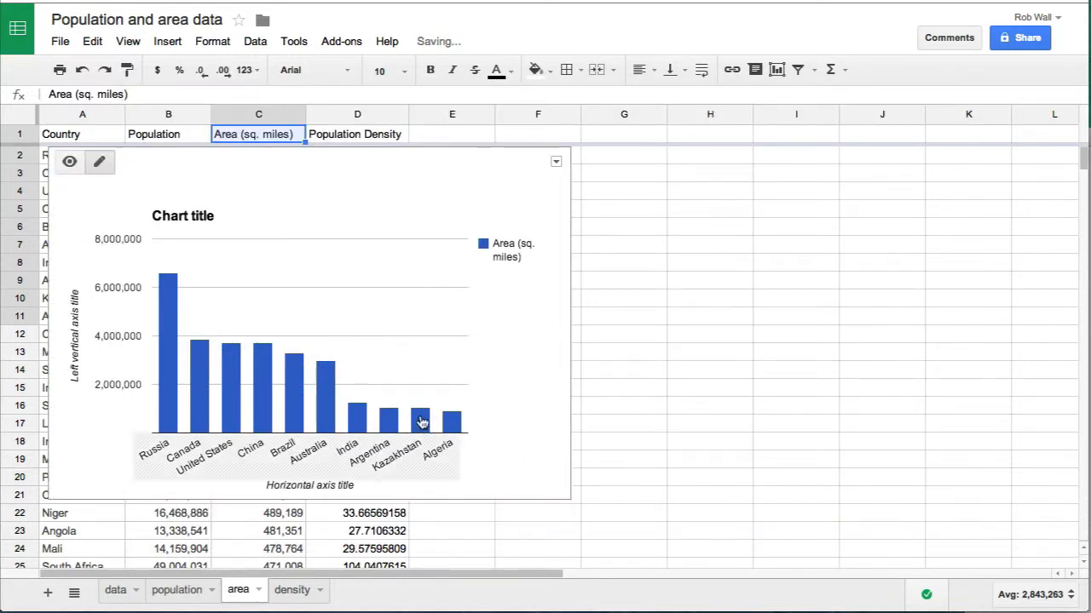
pyautogui.moveTo(414, 163); pyautogui.dragTo(832, 188)
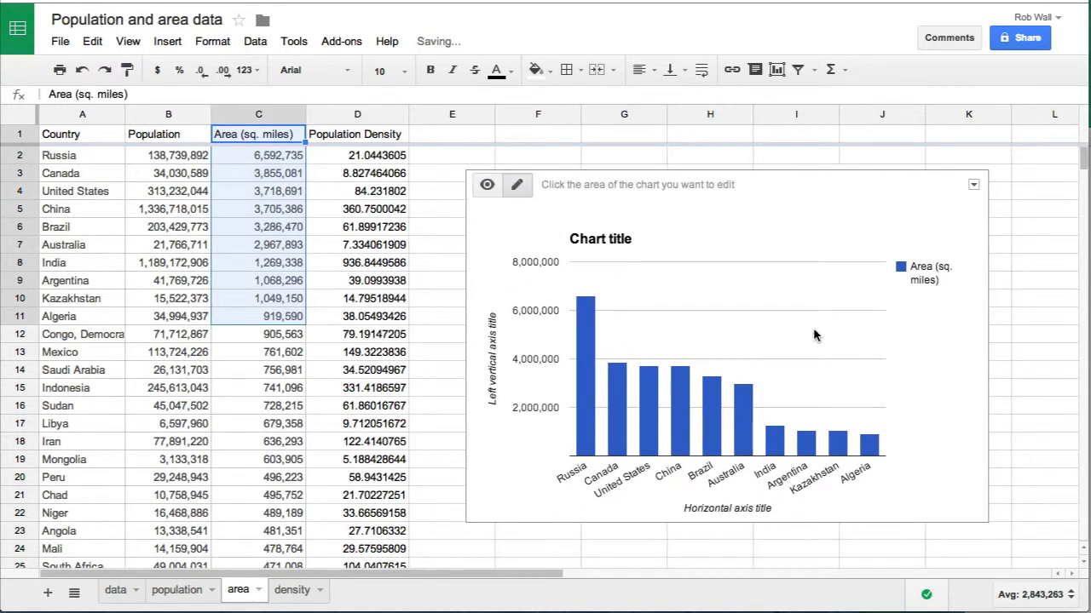
# Change the chart title directly on the area chart to "Largest Countries by area".
pyautogui.click(610, 244)
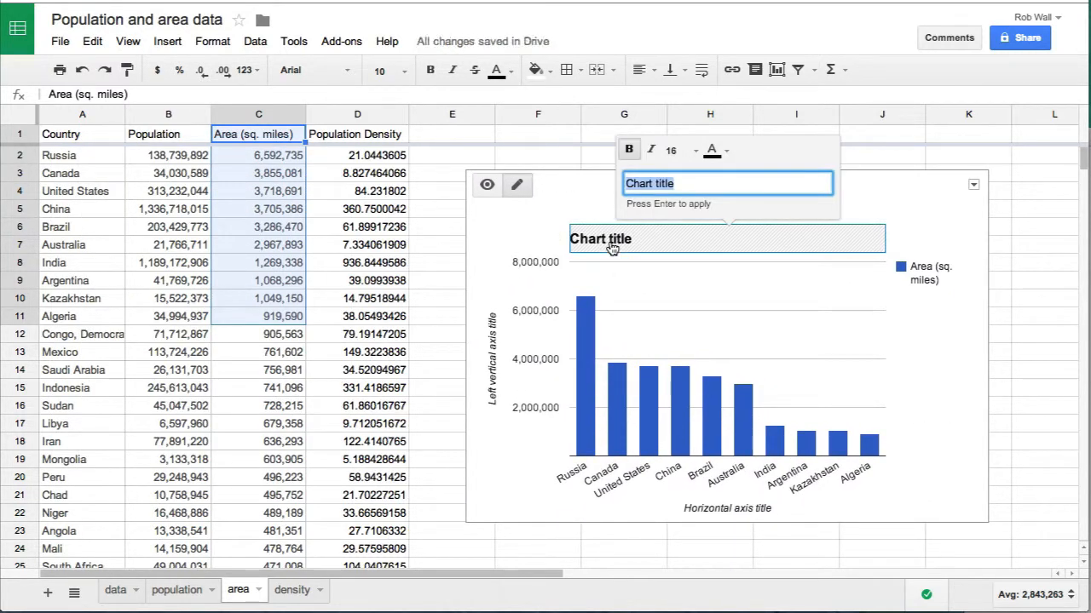
pyautogui.write('Large')
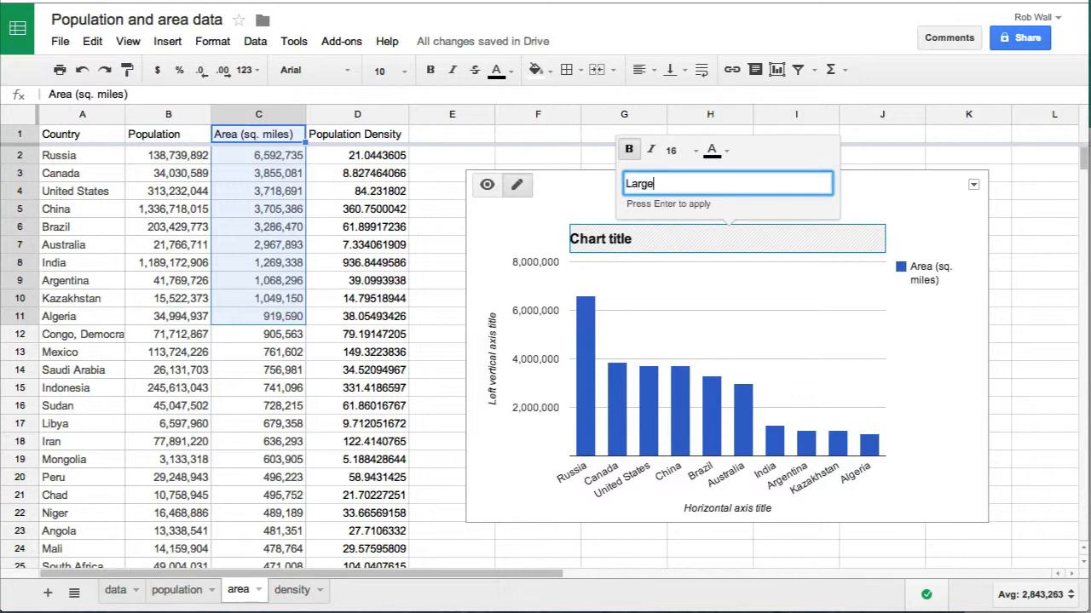
pyautogui.write('st Countries by area')
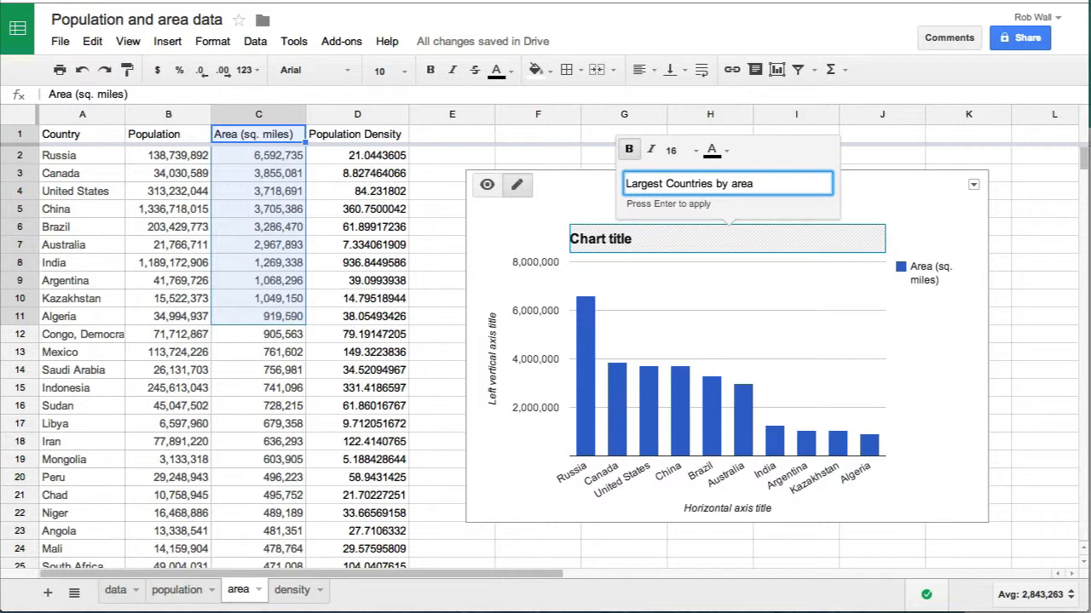
# Set the area chart's left vertical axis title to "Area (square miles)".
pyautogui.click(492, 353)
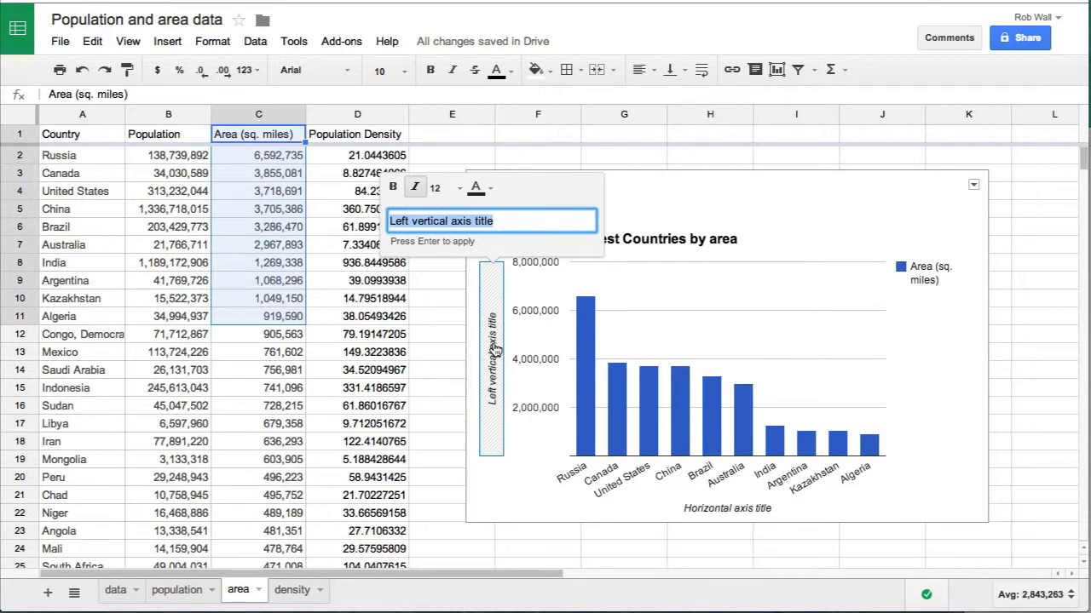
pyautogui.write('Area')
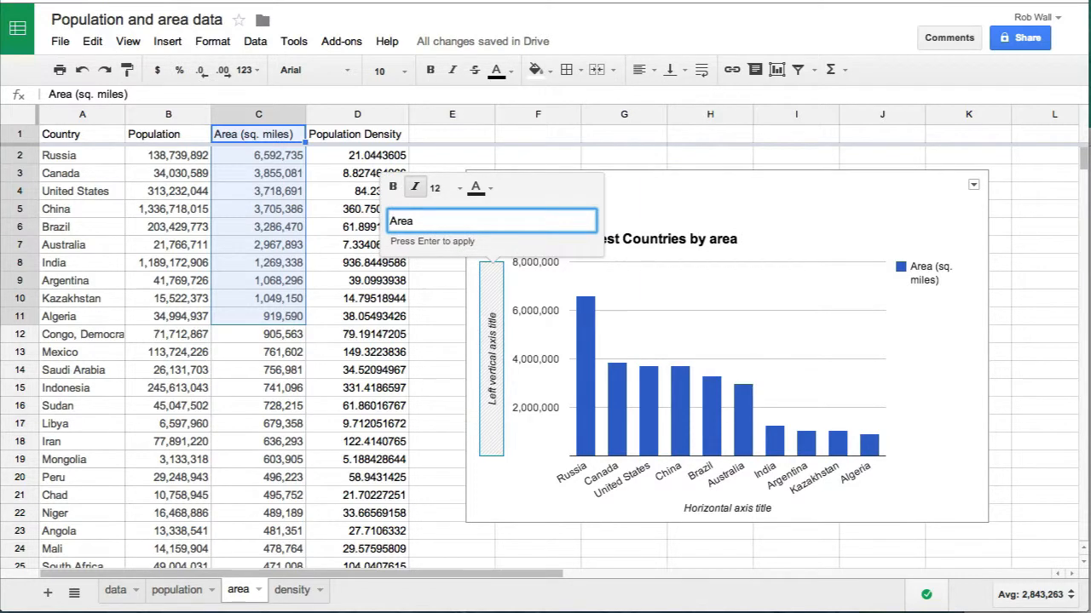
pyautogui.write(' (square miles)')
pyautogui.press('Return')
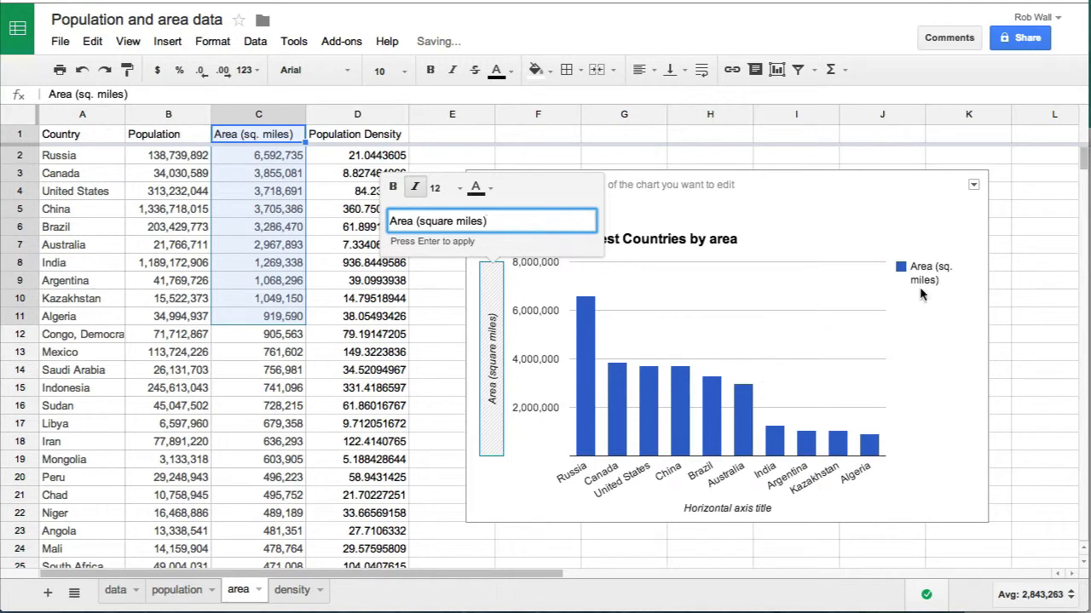
# Set the area chart's legend position to None.
pyautogui.click(912, 271)
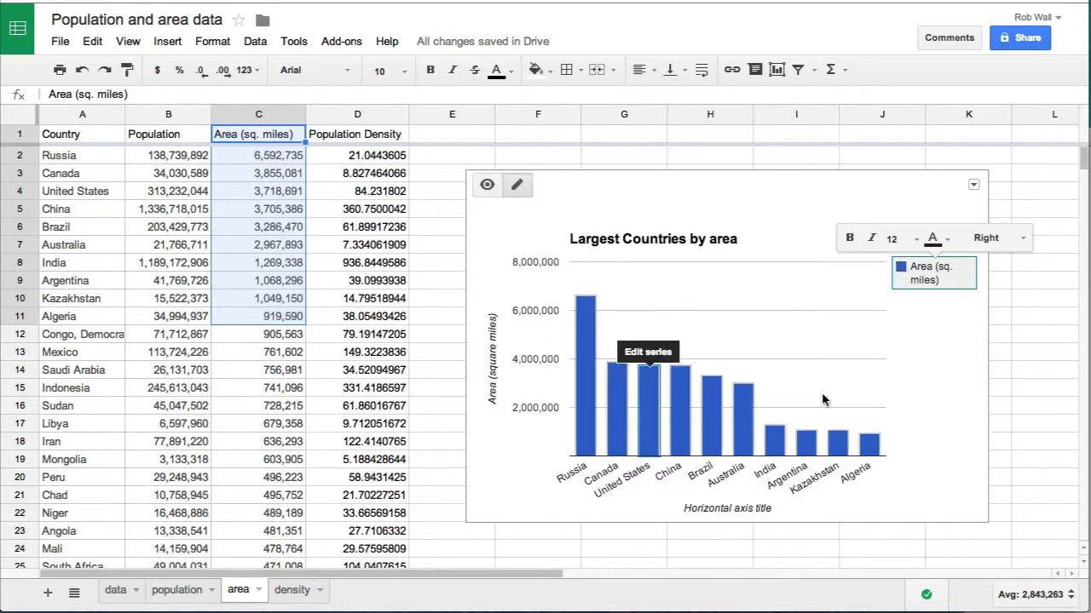
pyautogui.click(1022, 239)
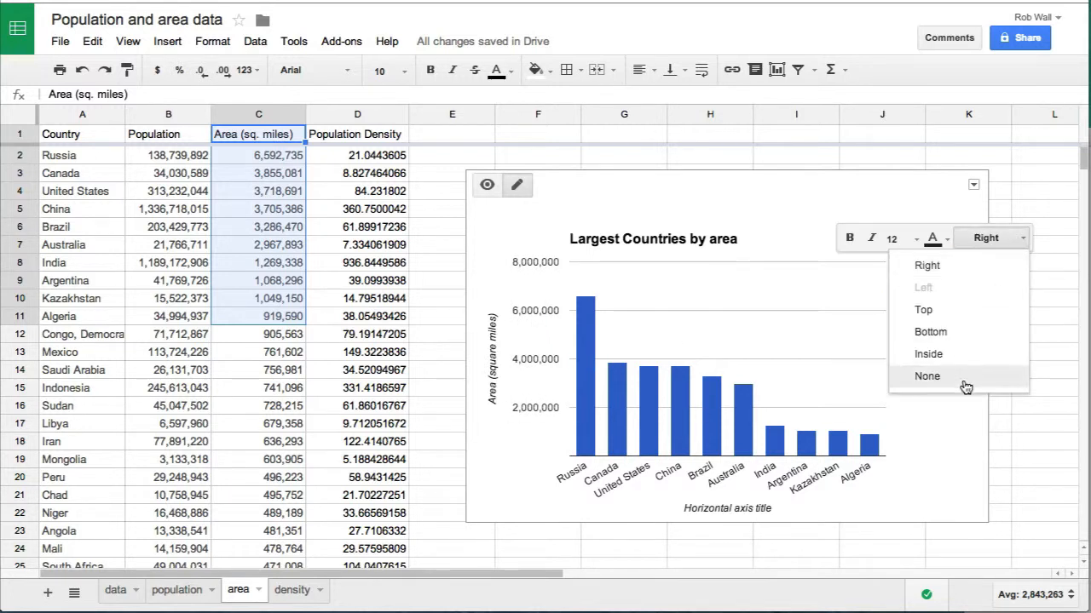
pyautogui.click(927, 375)
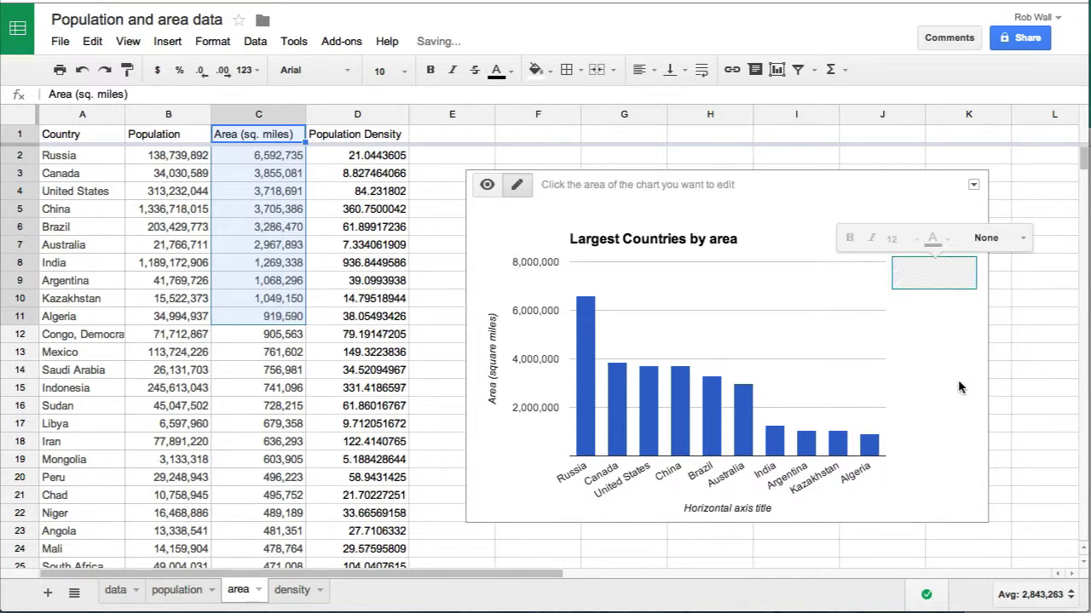
pyautogui.click(958, 388)
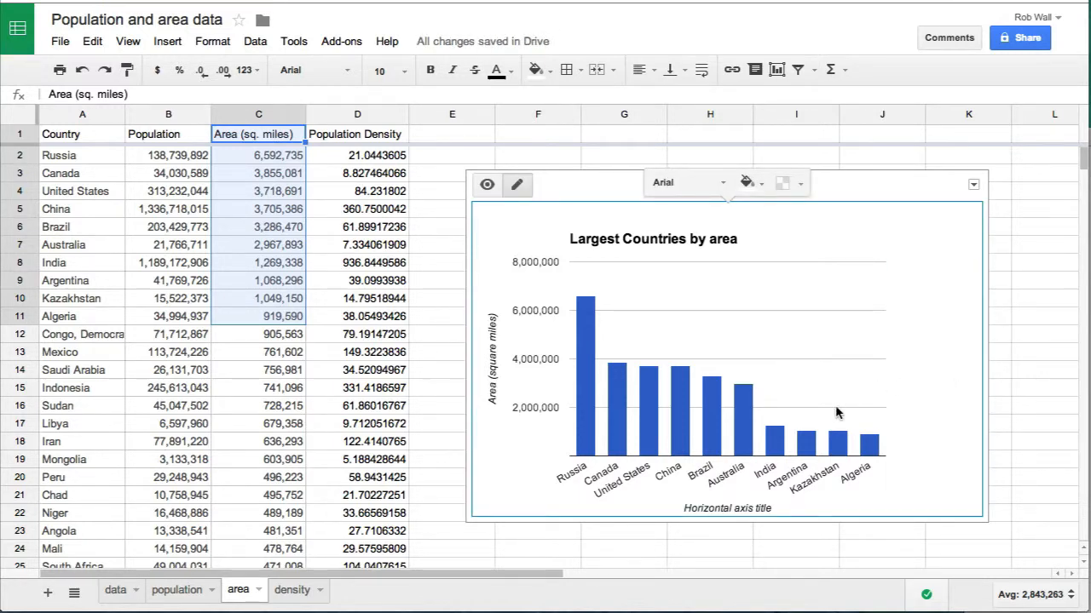
# Set the area chart's horizontal axis title to "Country" and deselect the chart.
pyautogui.click(760, 513)
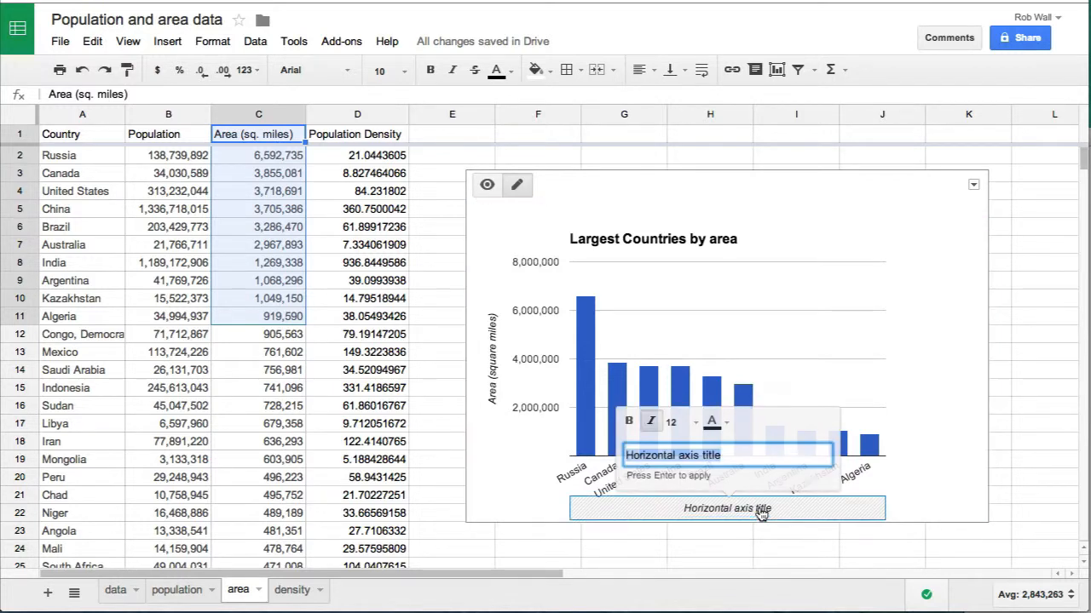
pyautogui.write('Country')
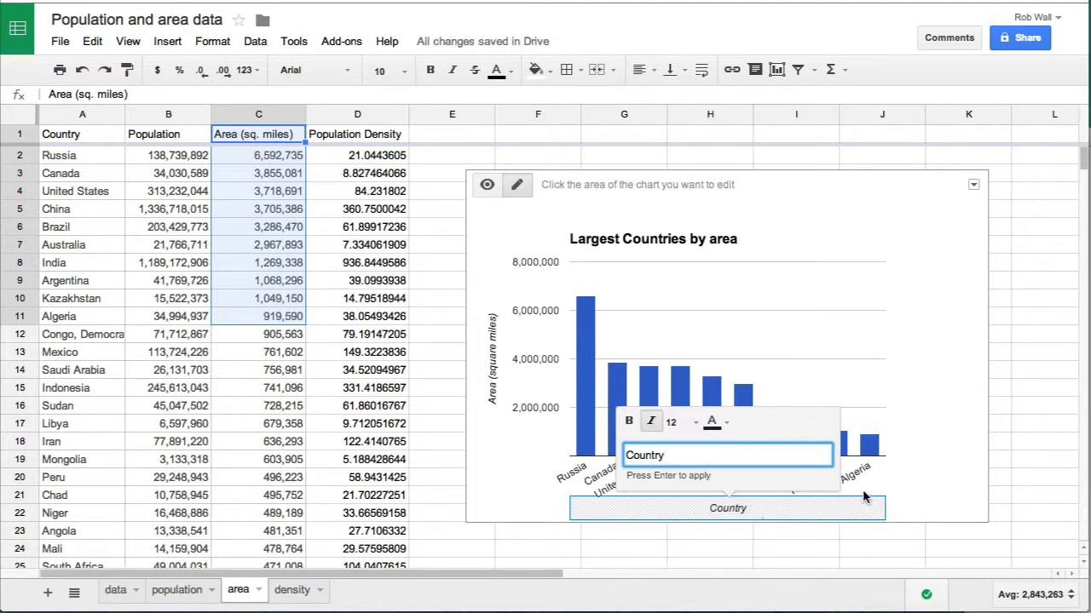
pyautogui.click(940, 472)
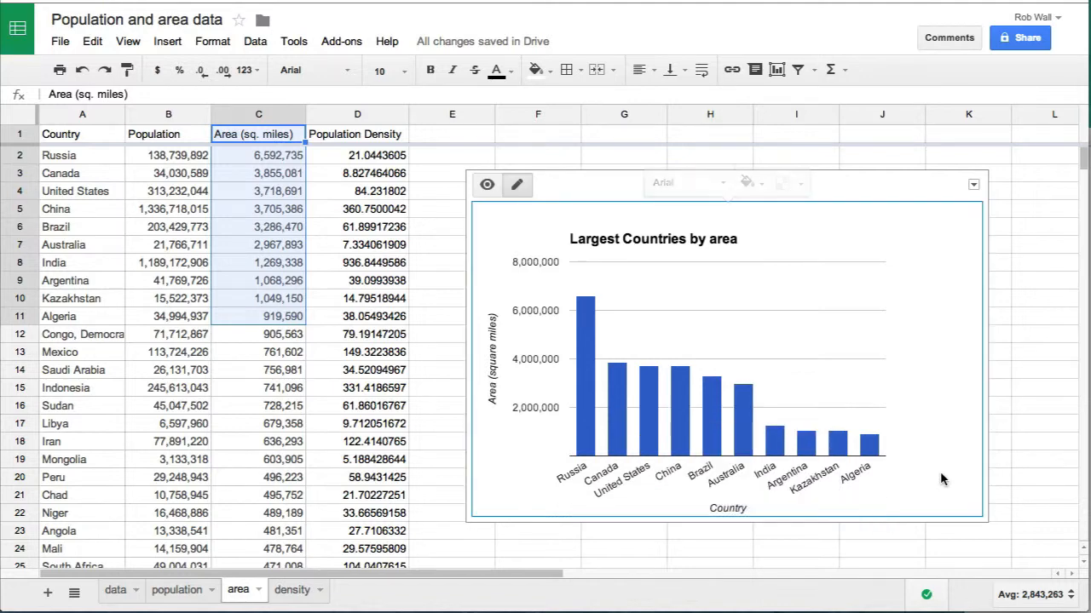
pyautogui.click(847, 541)
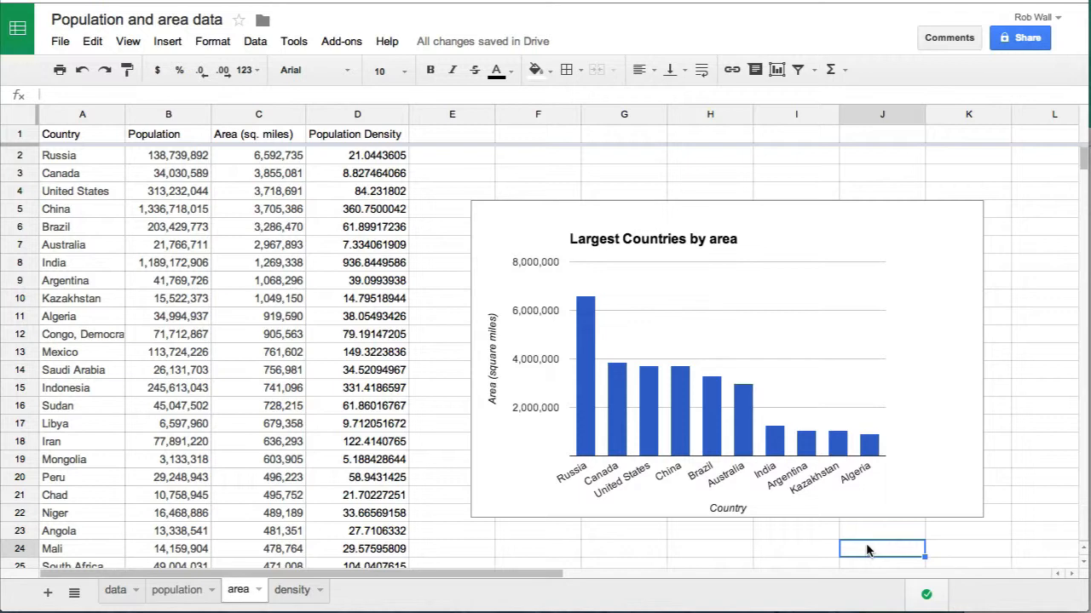
# Start a new chart on the density sheet from the country names in A1:A11, using row 1 as headers.
pyautogui.click(294, 590)
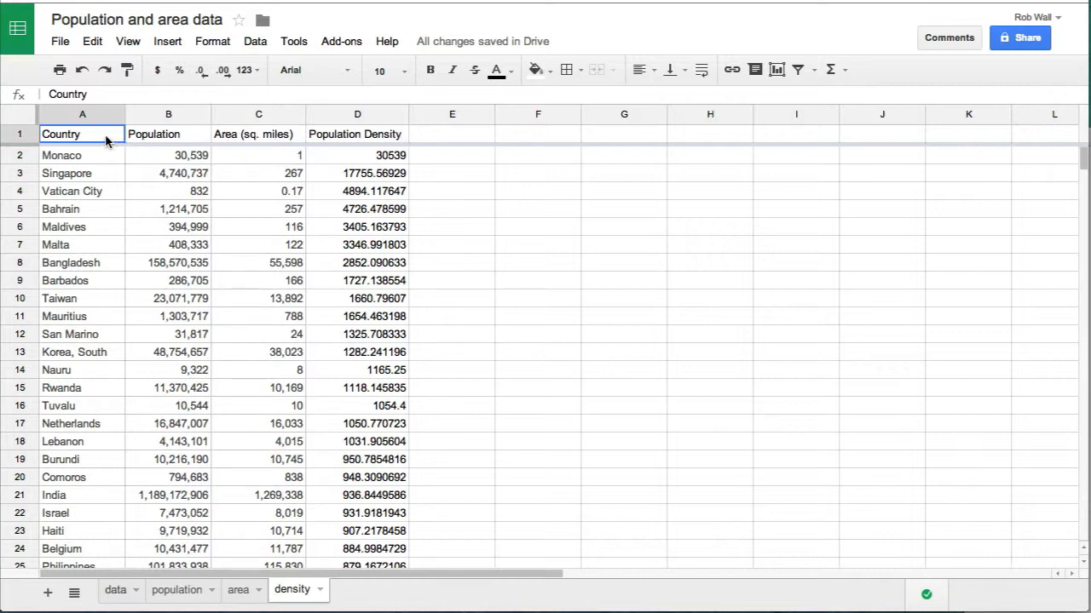
pyautogui.moveTo(111, 139); pyautogui.dragTo(96, 313)
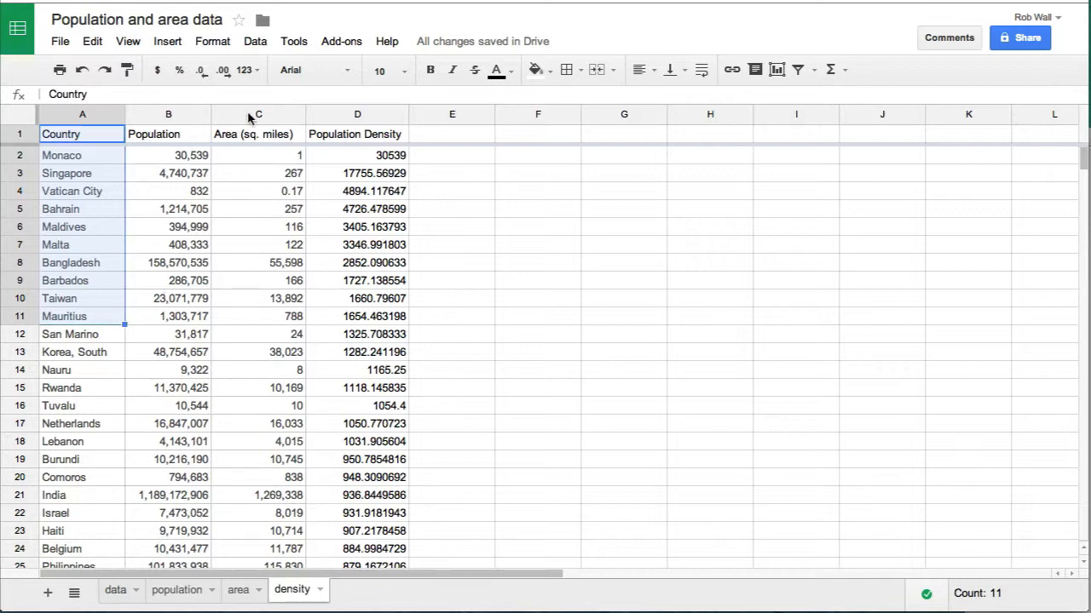
pyautogui.click(167, 41)
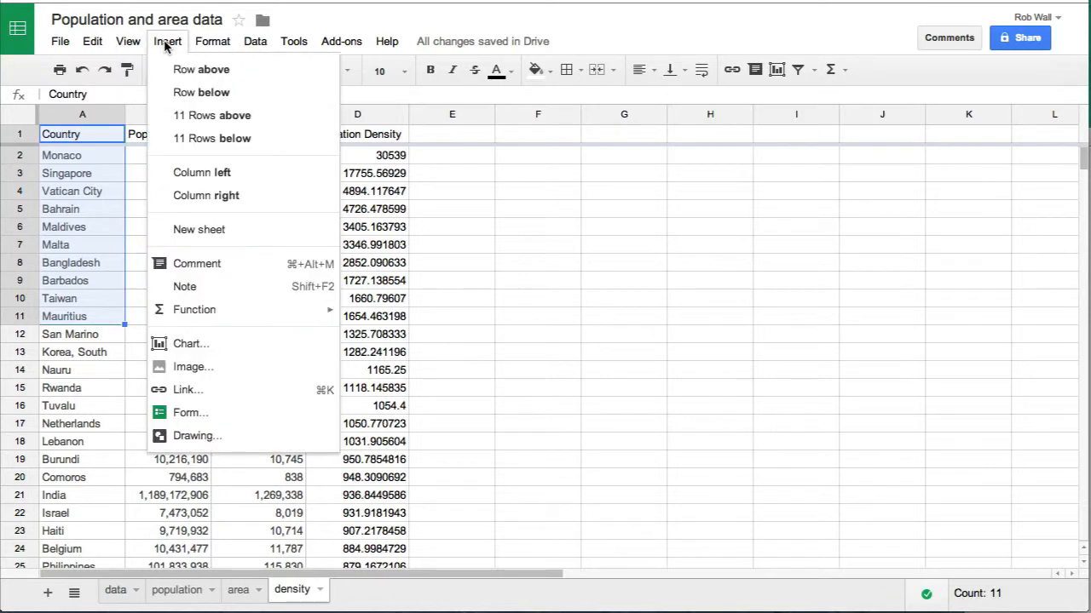
pyautogui.click(201, 349)
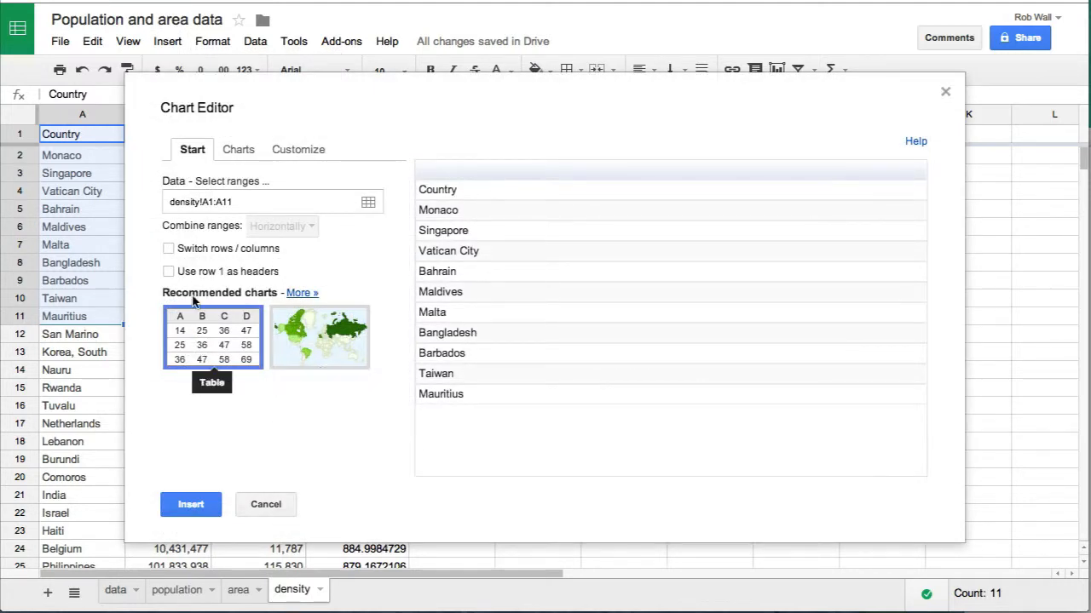
pyautogui.click(167, 271)
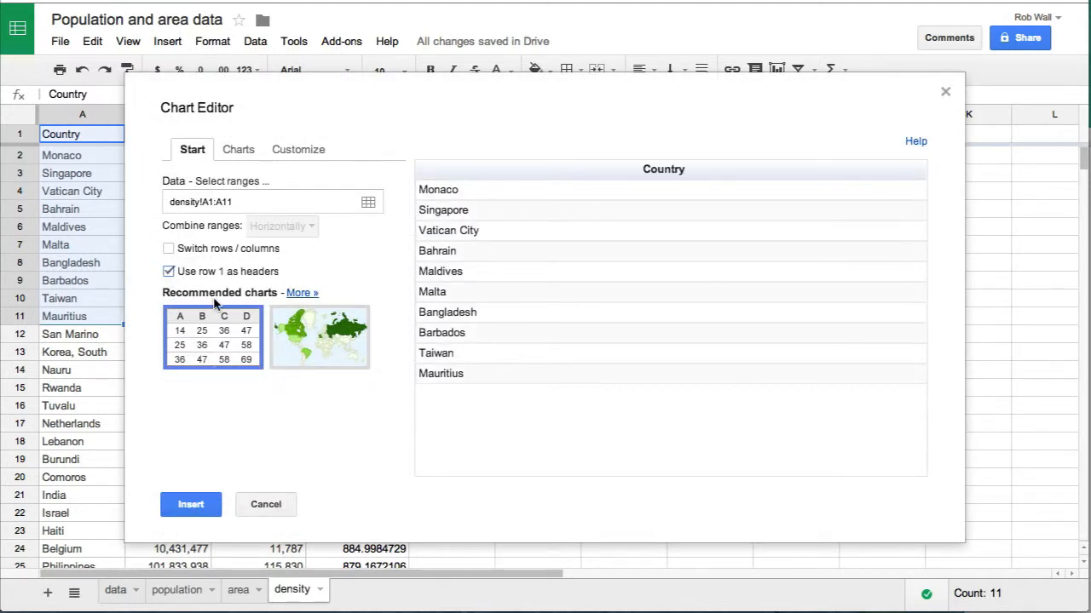
# Add the population density values in D1:D11 as a second data range and choose the horizontal bar chart type.
pyautogui.click(228, 181)
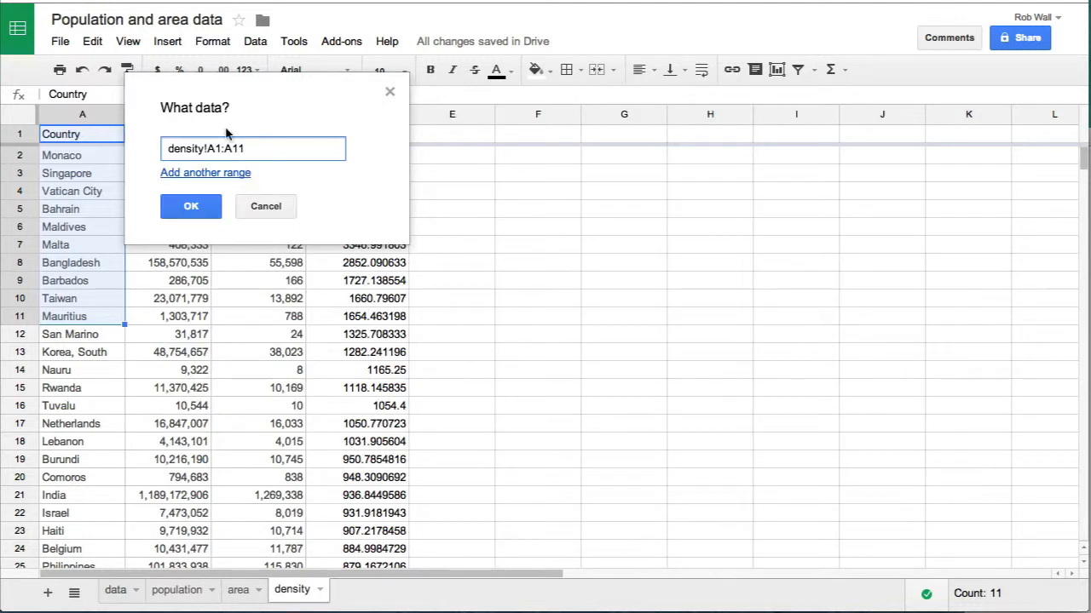
pyautogui.click(207, 174)
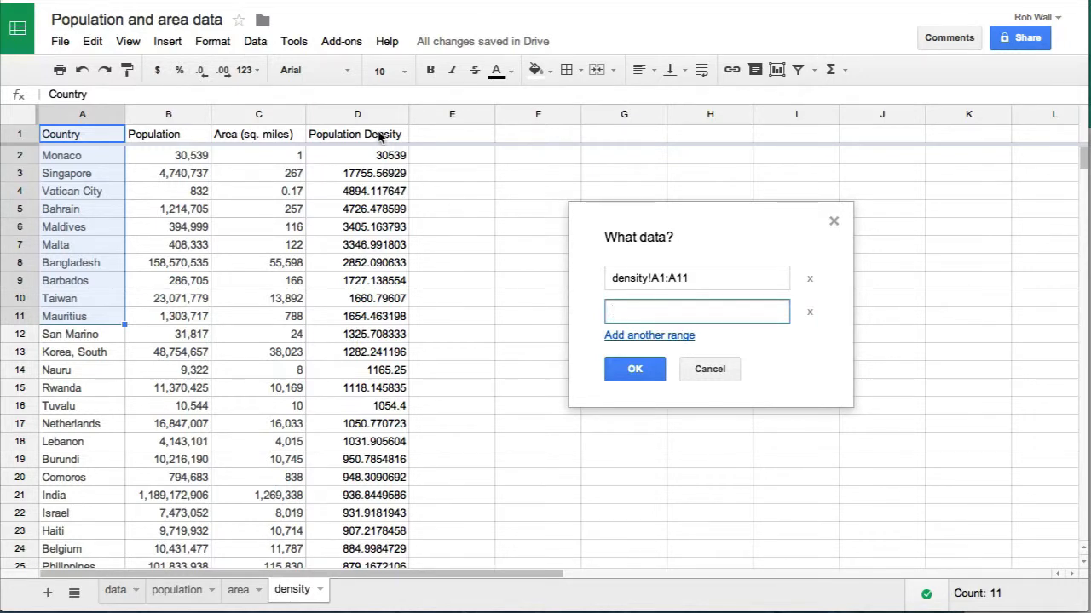
pyautogui.moveTo(380, 136); pyautogui.dragTo(377, 318)
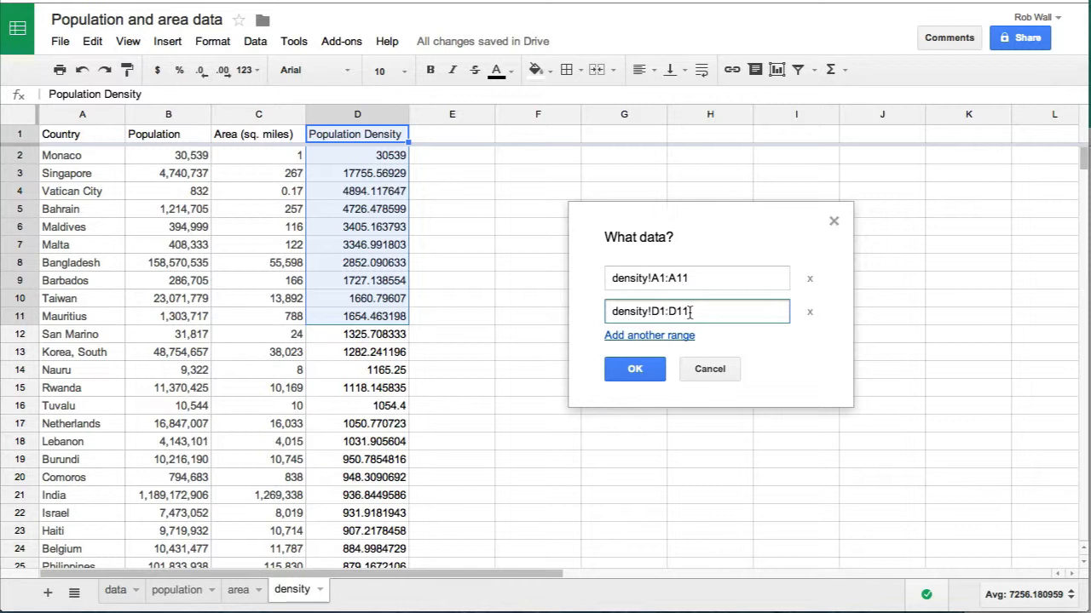
pyautogui.click(639, 370)
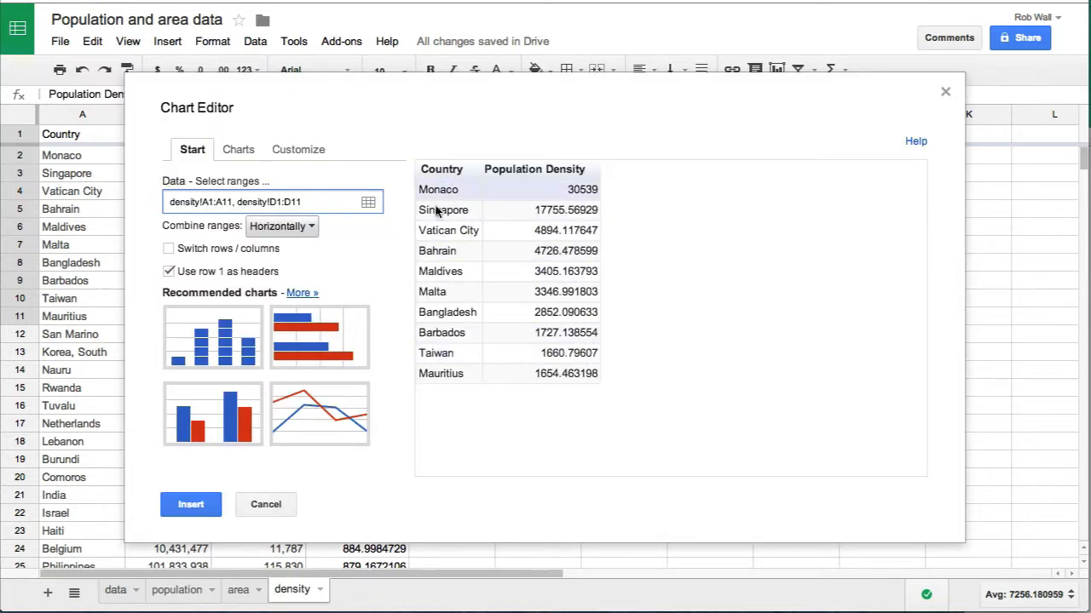
pyautogui.click(328, 337)
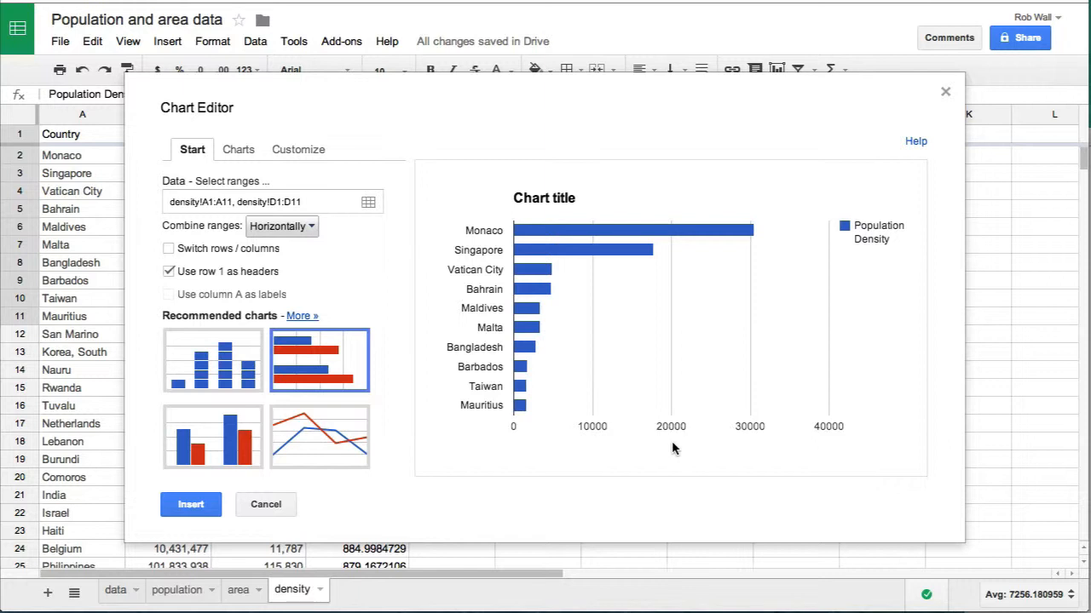
# Set the density chart's title to "Greatest Population Density".
pyautogui.click(290, 151)
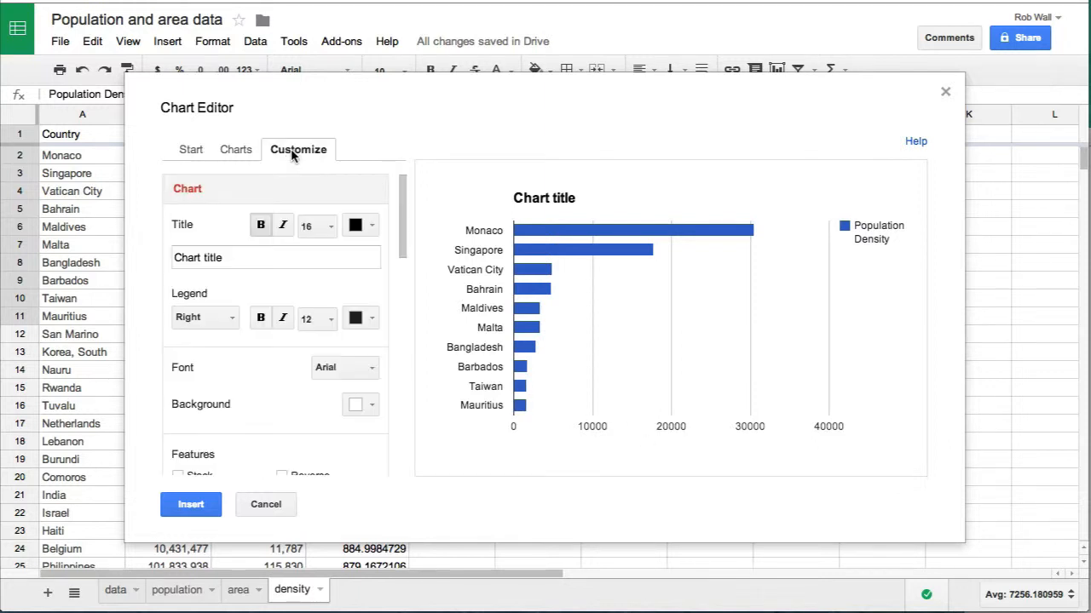
pyautogui.click(288, 256)
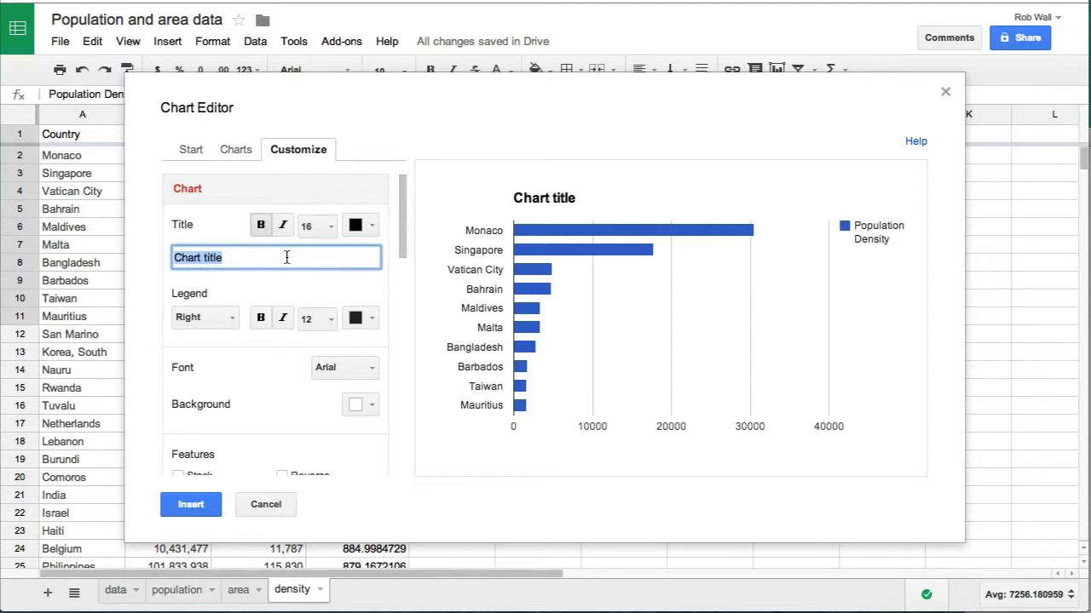
pyautogui.write('Largest')
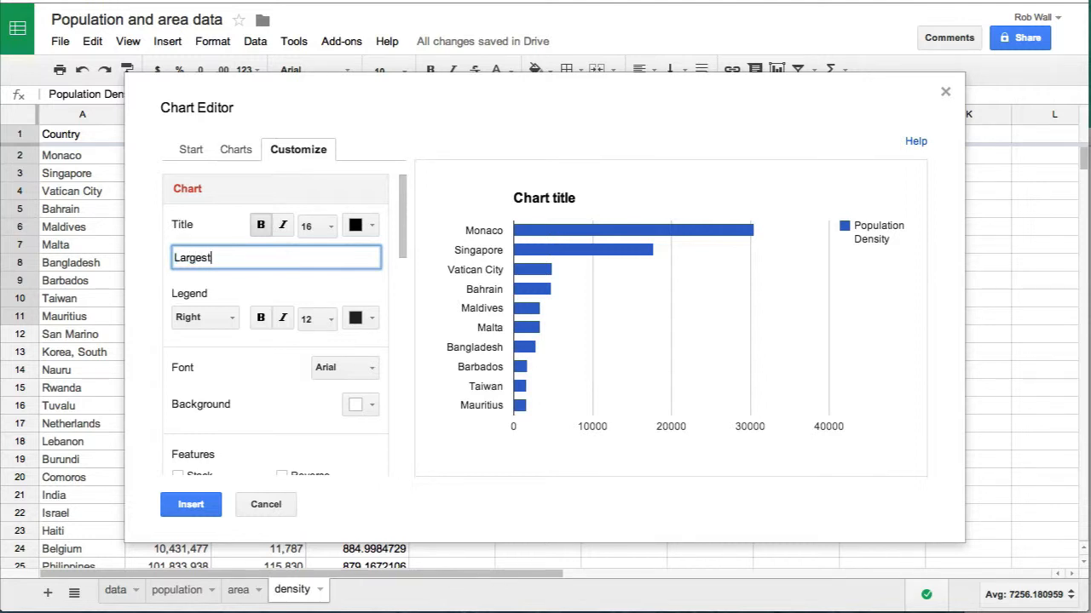
pyautogui.write(' Popula')
pyautogui.press('BackSpace')
pyautogui.press('BackSpace')
pyautogui.press('BackSpace')
pyautogui.press('BackSpace')
pyautogui.press('BackSpace')
pyautogui.press('BackSpace')
pyautogui.press('BackSpace')
pyautogui.press('BackSpace')
pyautogui.press('BackSpace')
pyautogui.press('BackSpace')
pyautogui.press('BackSpace')
pyautogui.press('BackSpace')
pyautogui.press('BackSpace')
pyautogui.press('BackSpace')
pyautogui.write('Greatest Population Density')
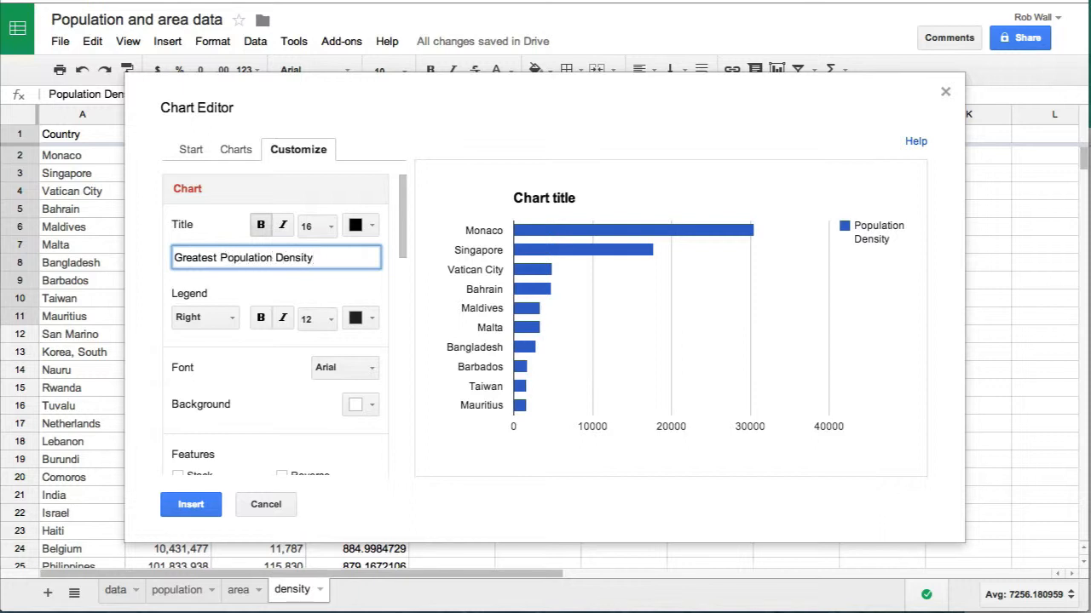
pyautogui.press('Tab')
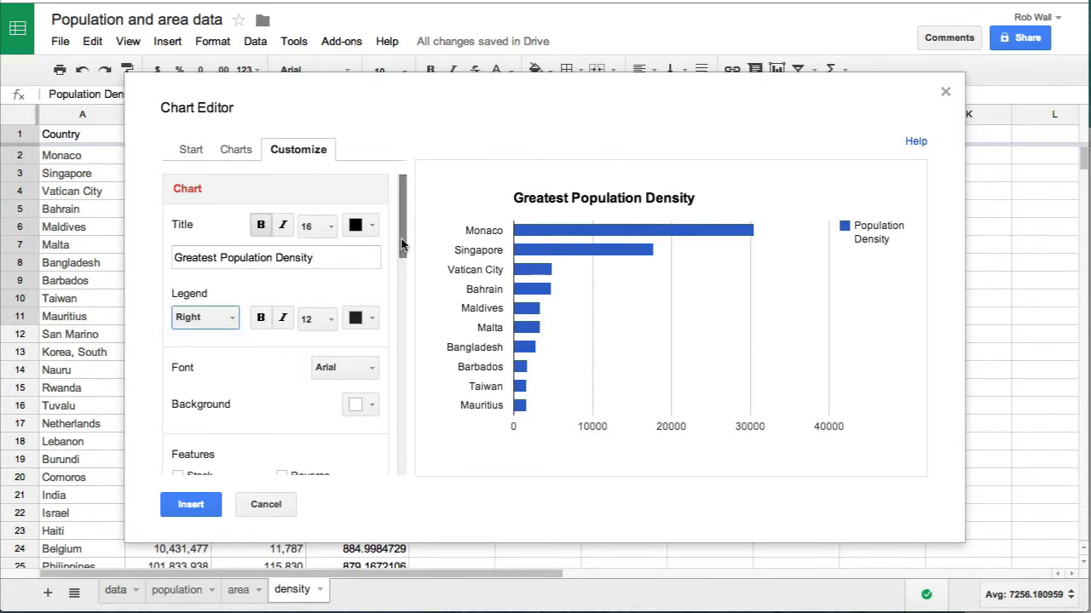
# Set the density chart's legend position to None.
pyautogui.moveTo(402, 245); pyautogui.dragTo(402, 253)
pyautogui.click(233, 297)
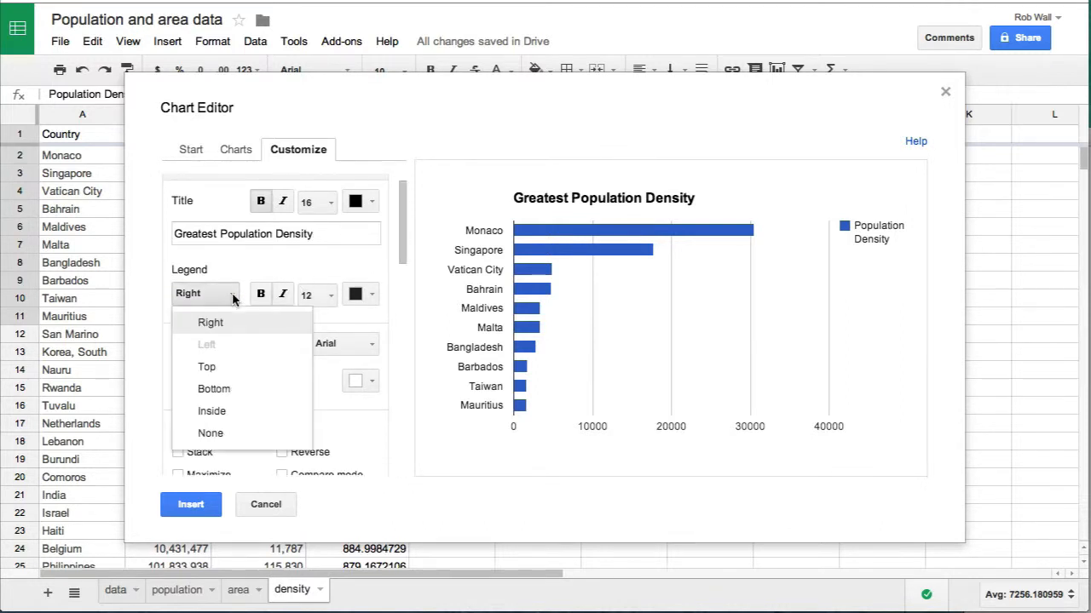
pyautogui.click(247, 436)
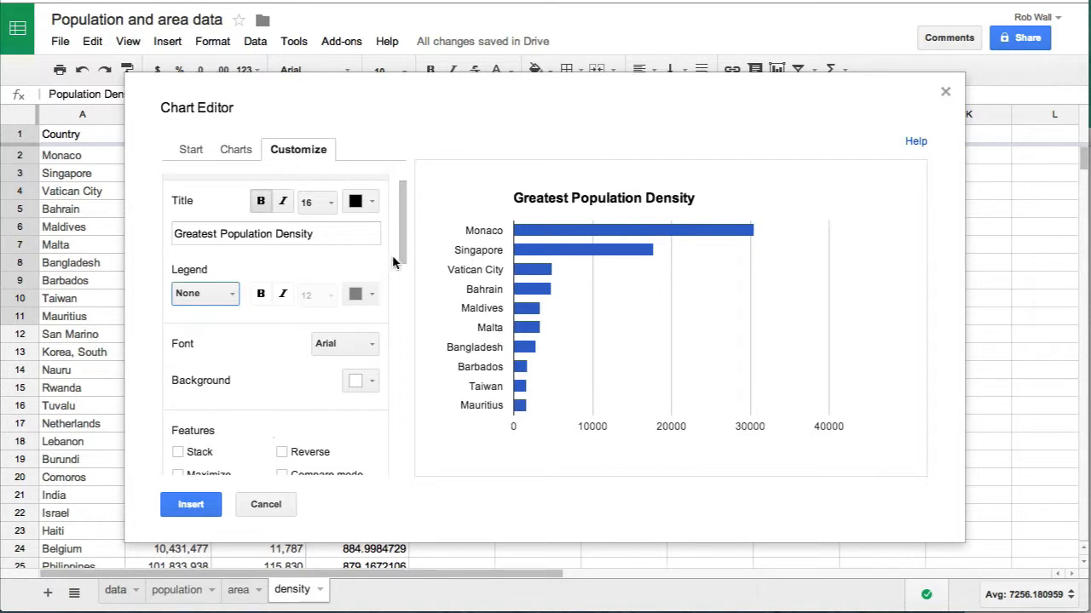
# Set the density chart's horizontal axis title to "Population Density (people per square mile)".
pyautogui.moveTo(391, 254); pyautogui.dragTo(388, 334)
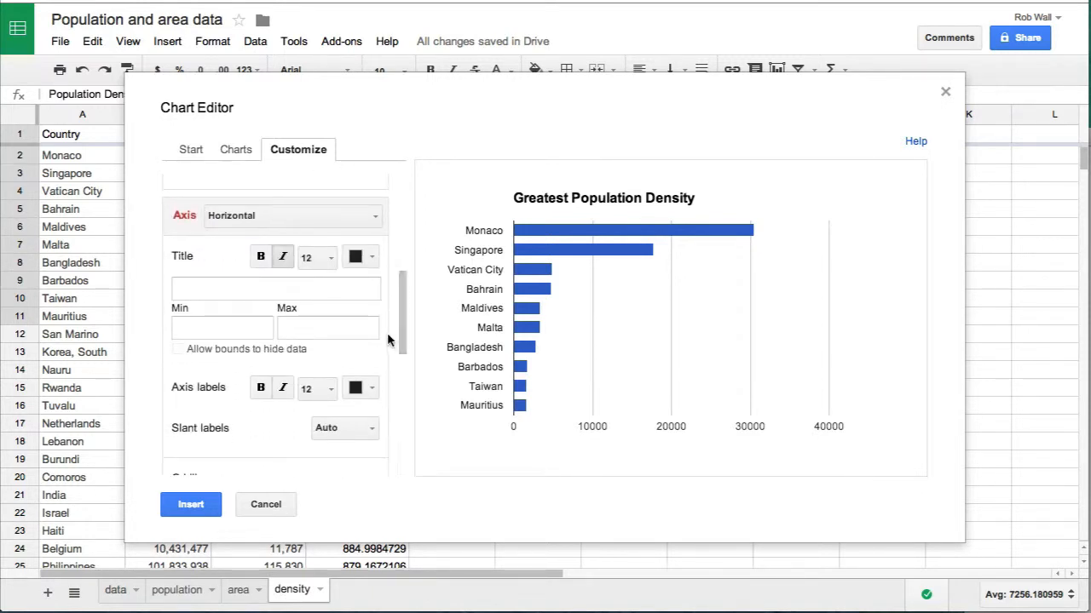
pyautogui.click(242, 289)
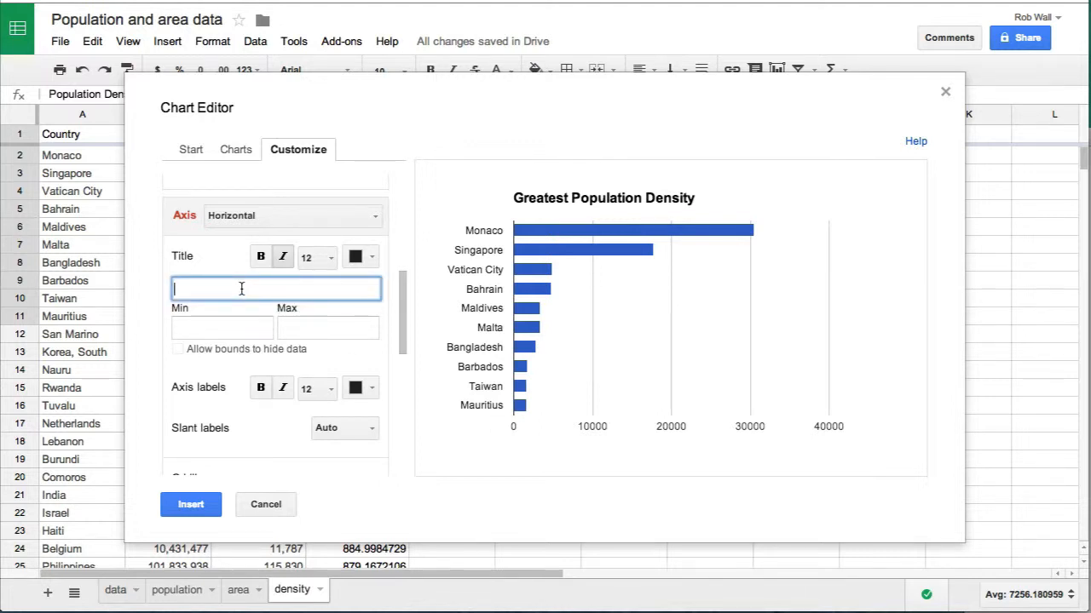
pyautogui.write('Poop')
pyautogui.press('BackSpace')
pyautogui.press('BackSpace')
pyautogui.write('pulation Density (people per ')
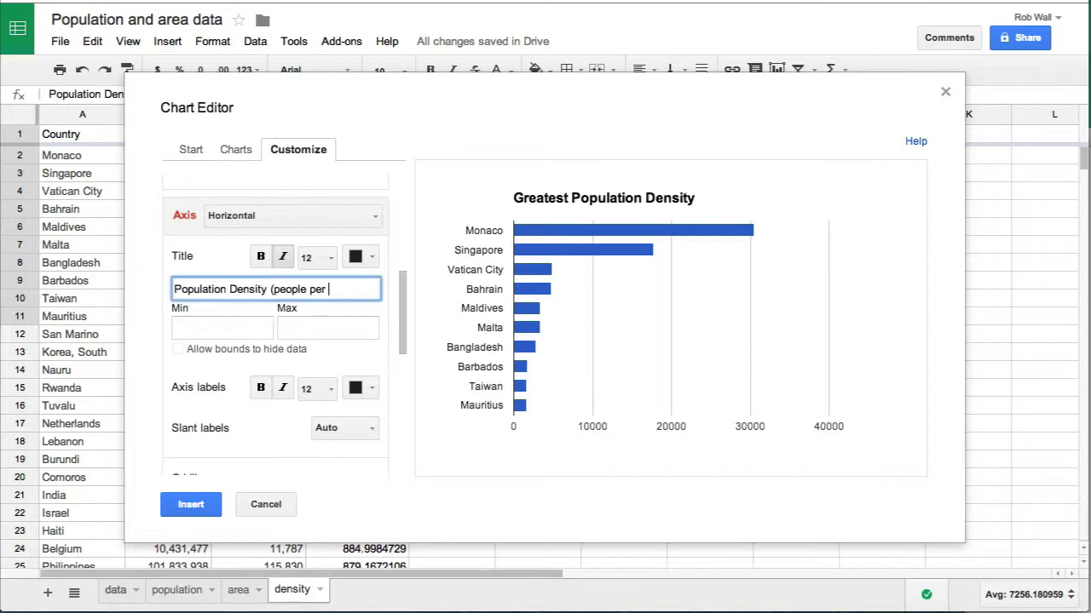
pyautogui.write('square mile')
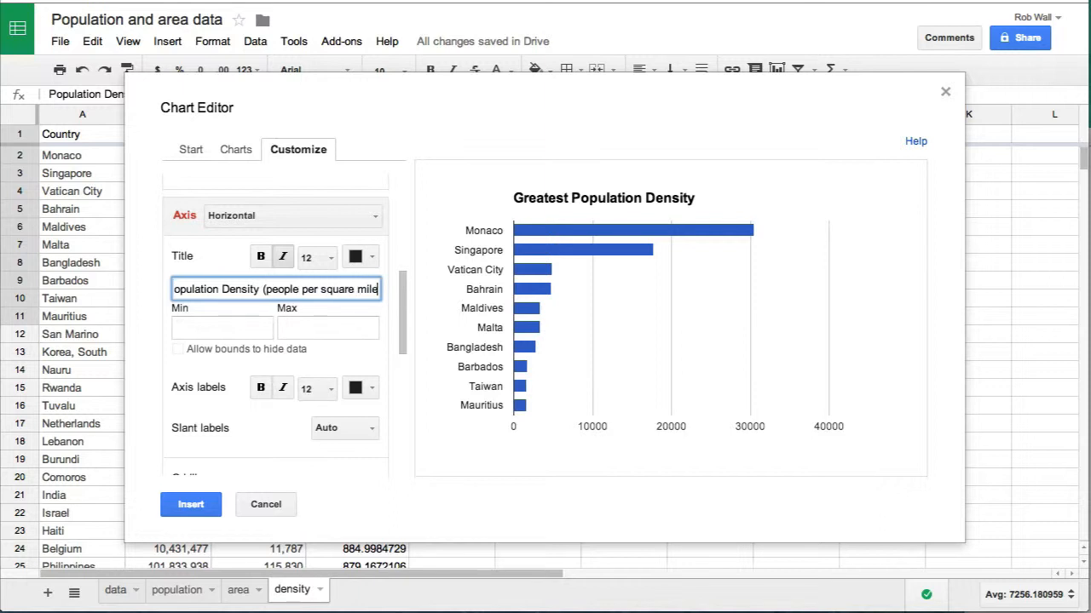
pyautogui.write(')')
pyautogui.press('Tab')
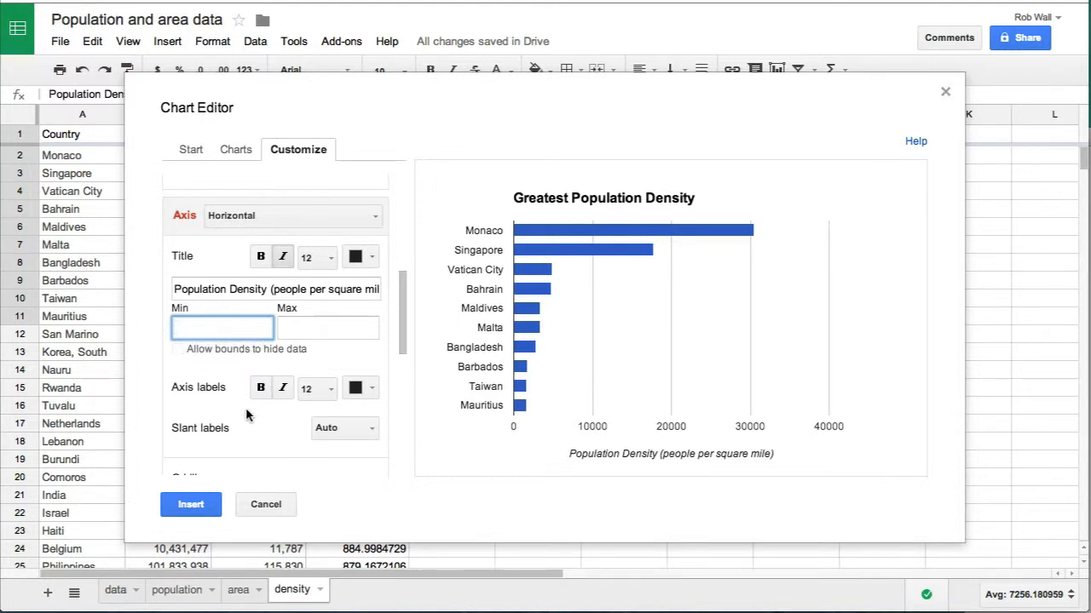
# Insert the density chart, move it into the empty columns beside the data table and deselect it.
pyautogui.click(190, 504)
pyautogui.moveTo(349, 163); pyautogui.dragTo(795, 178)
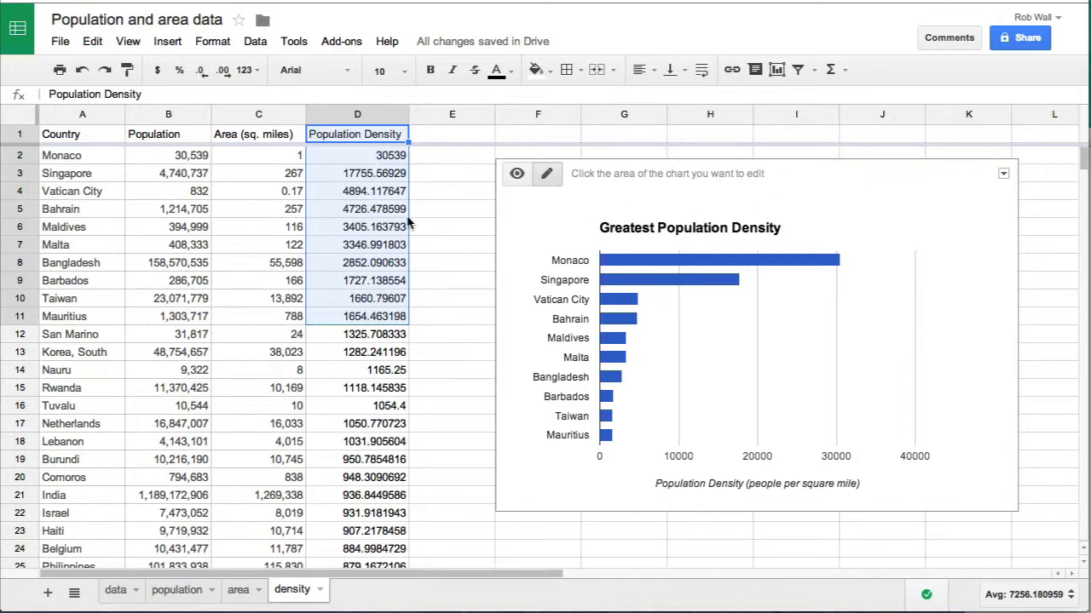
pyautogui.click(443, 214)
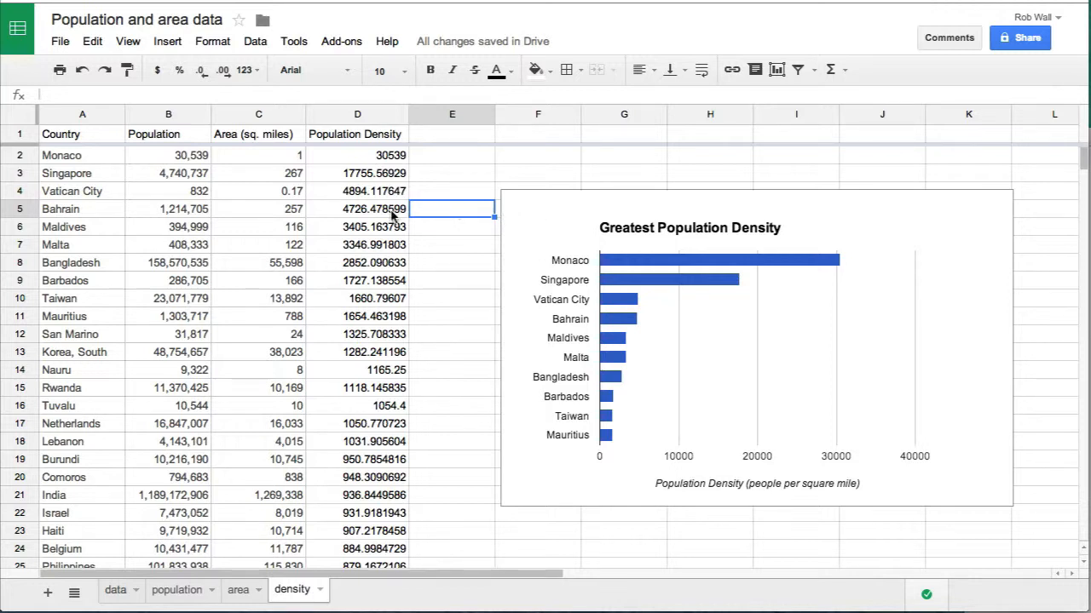
# Sort the density sheet by Population from Z to A, and re-sort it by Population Density from Z to A.
pyautogui.click(202, 116)
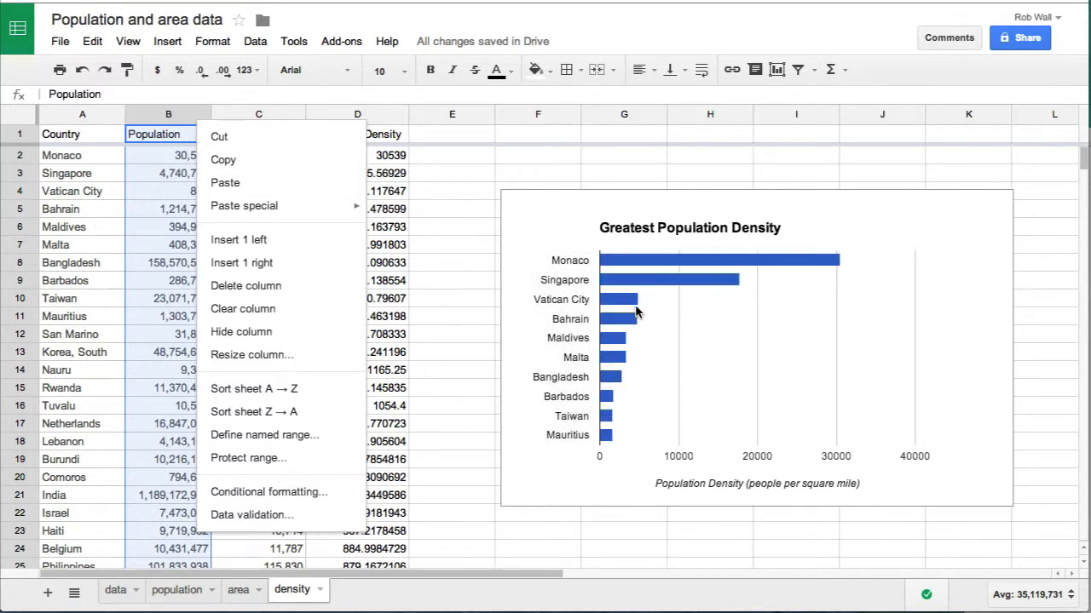
pyautogui.click(281, 412)
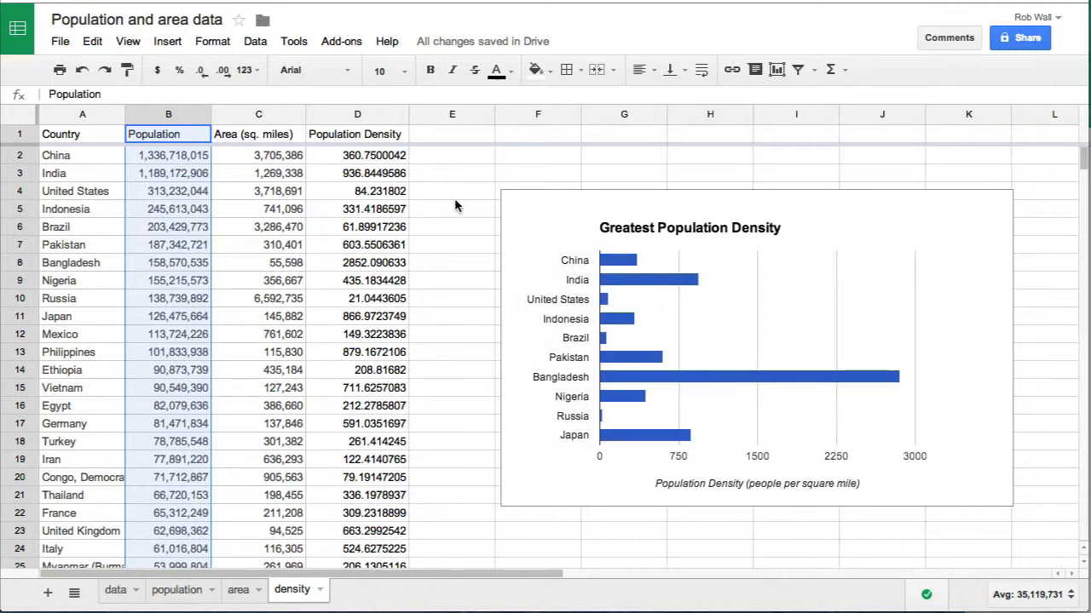
pyautogui.click(380, 117)
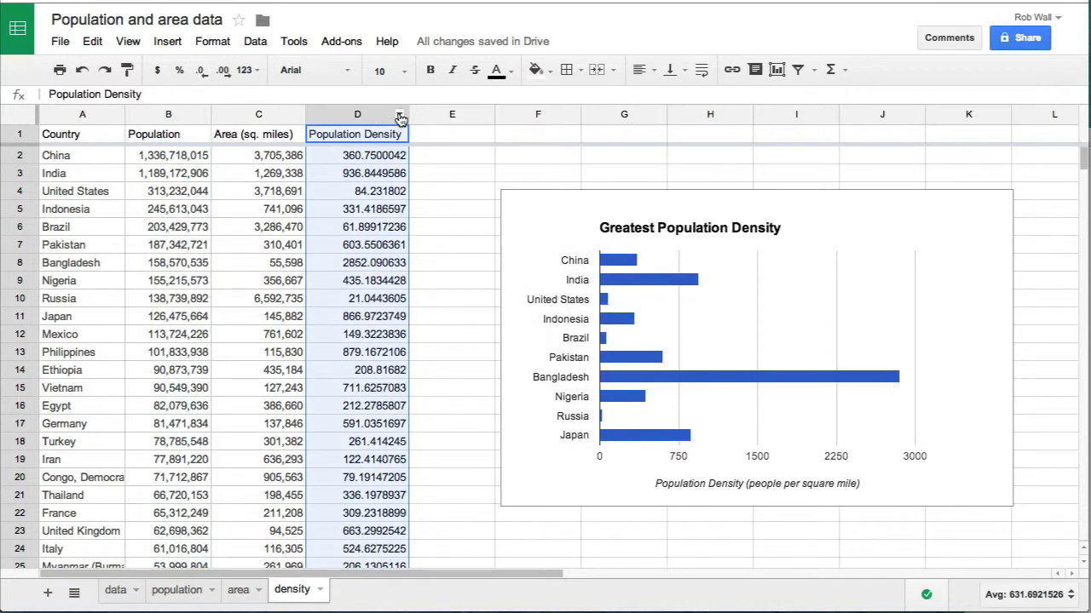
pyautogui.click(400, 115)
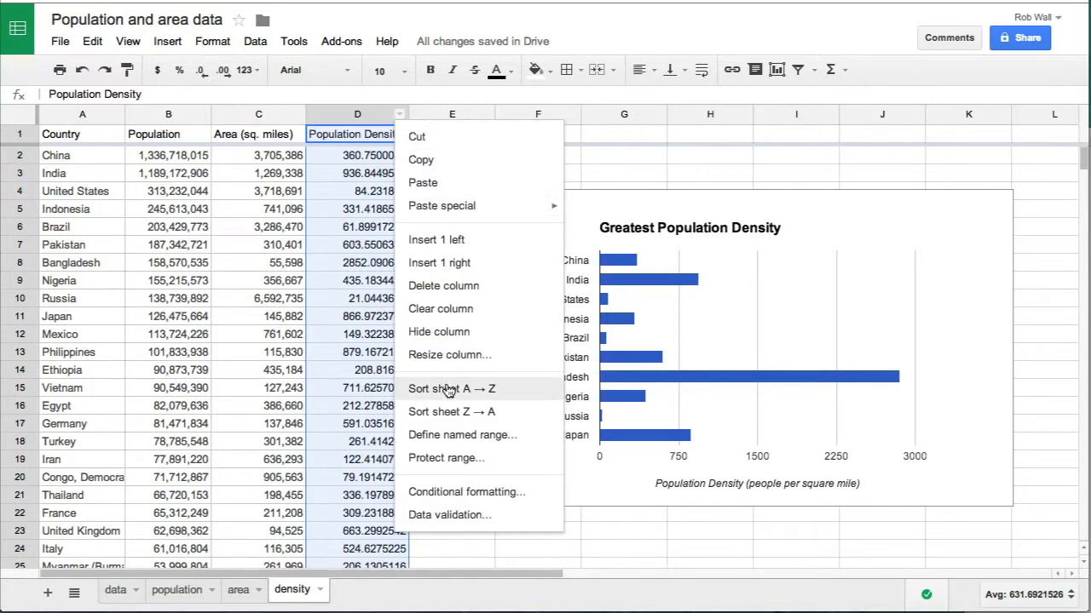
pyautogui.click(464, 413)
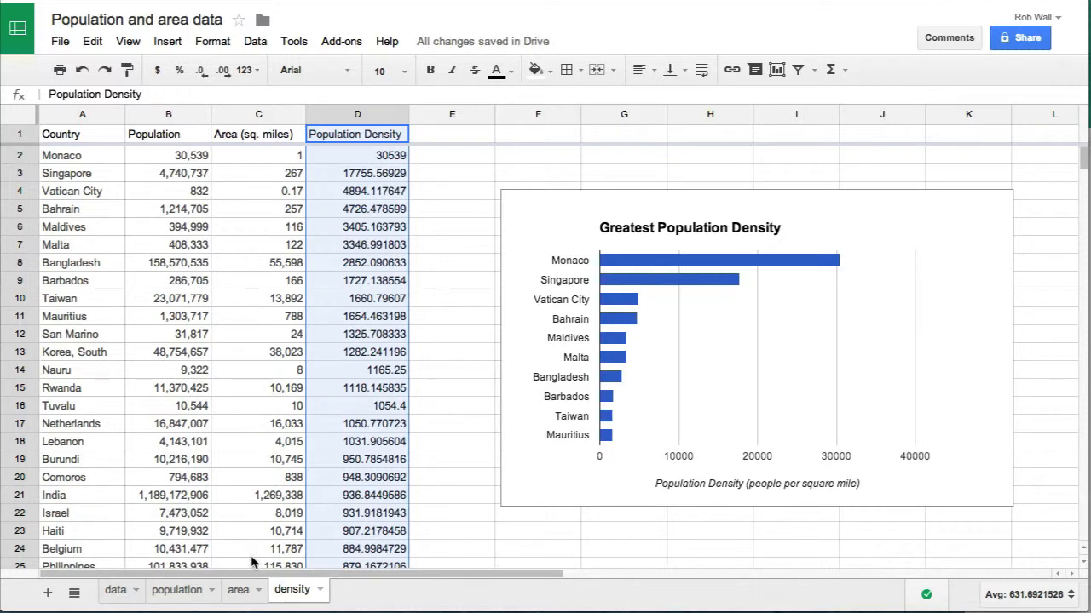
# Review the finished charts on the area and population sheets.
pyautogui.click(239, 591)
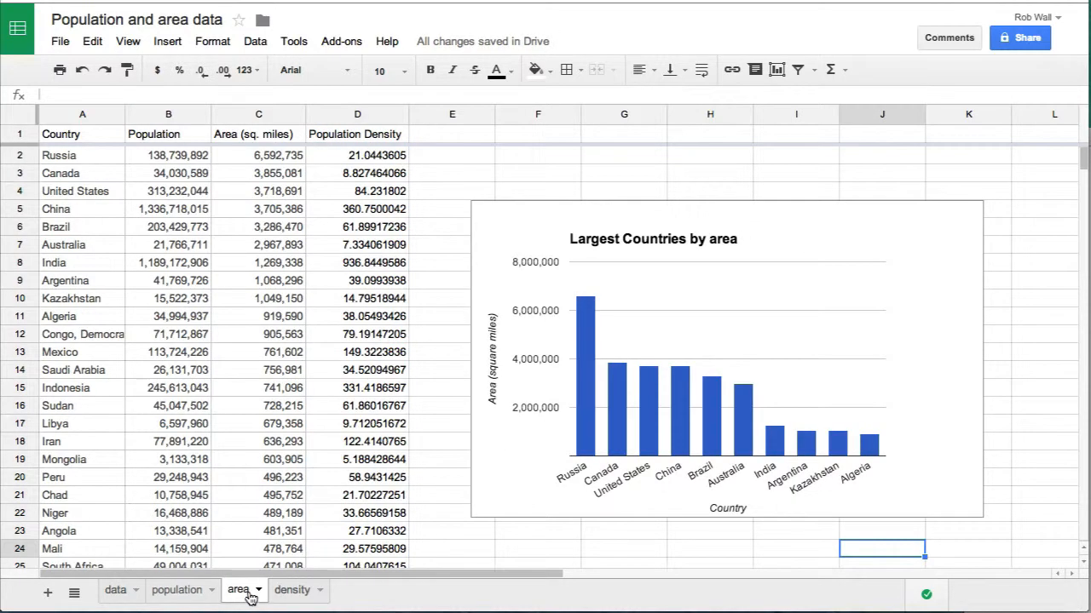
pyautogui.click(189, 596)
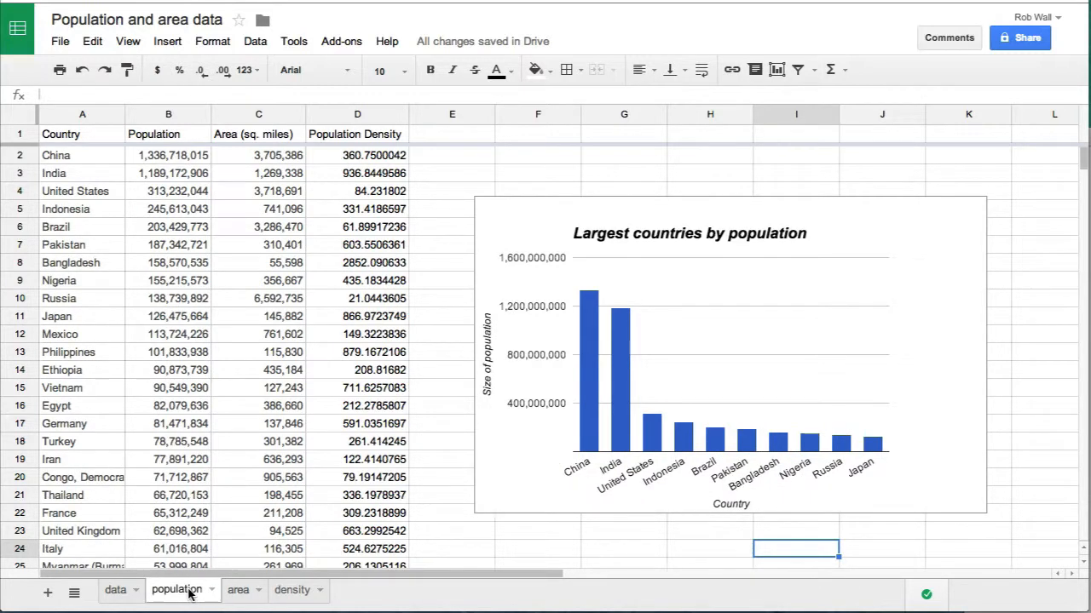